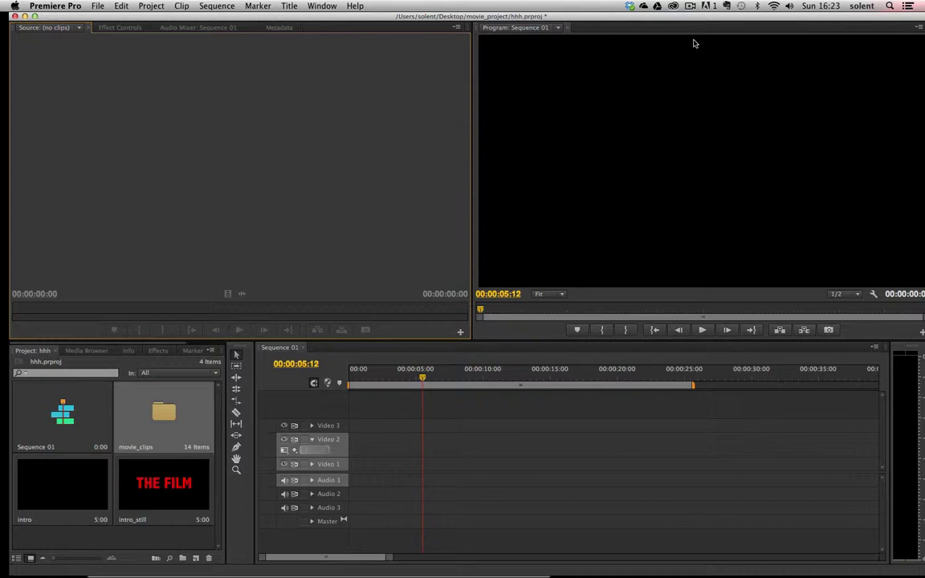
# Step: Drop intro_still at the start of Video 2 and the yangon_-_chinese_market clip onto Video 1
pyautogui.click(175, 487)
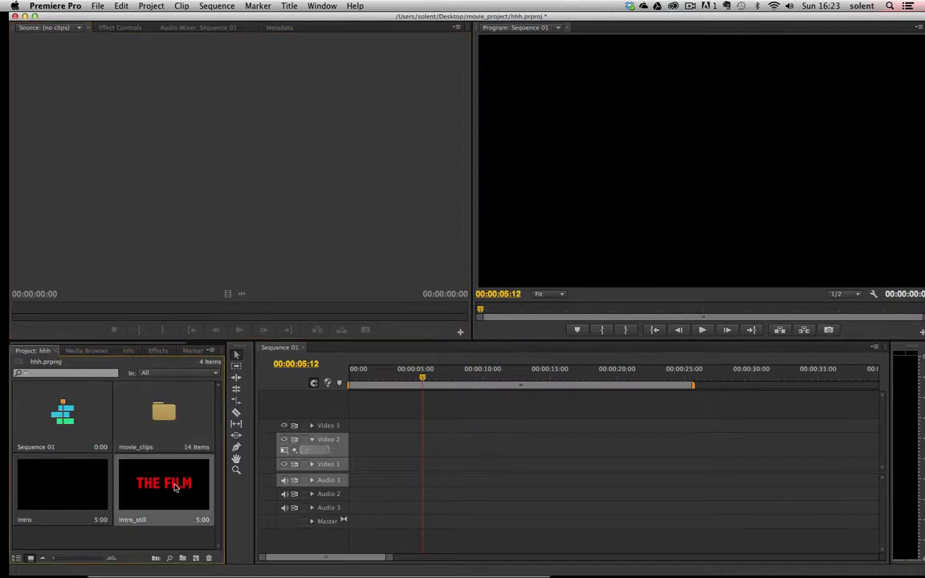
pyautogui.moveTo(175, 487)
pyautogui.mouseDown()
pyautogui.moveTo(340, 474)
pyautogui.moveTo(357, 448)
pyautogui.mouseUp()
pyautogui.click(311, 441)
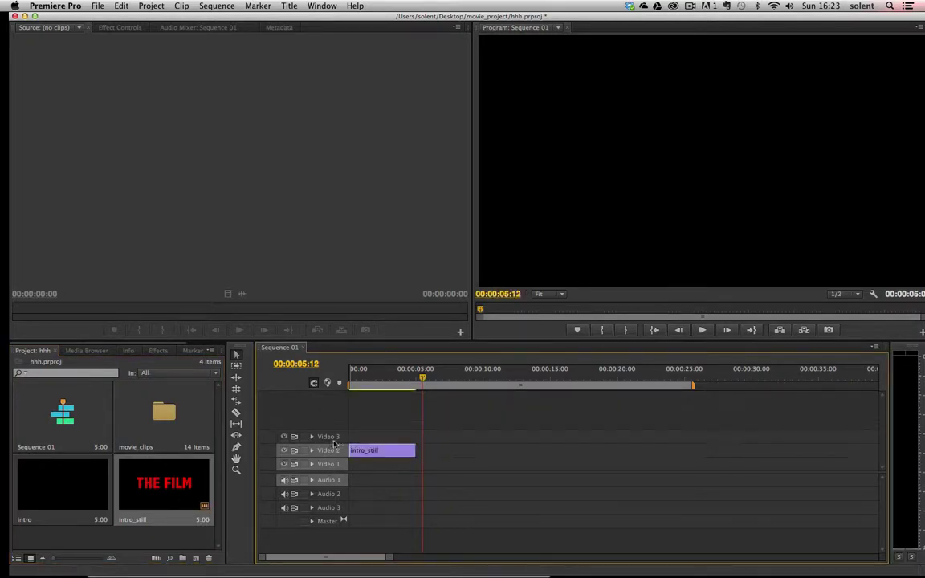
pyautogui.doubleClick(168, 424)
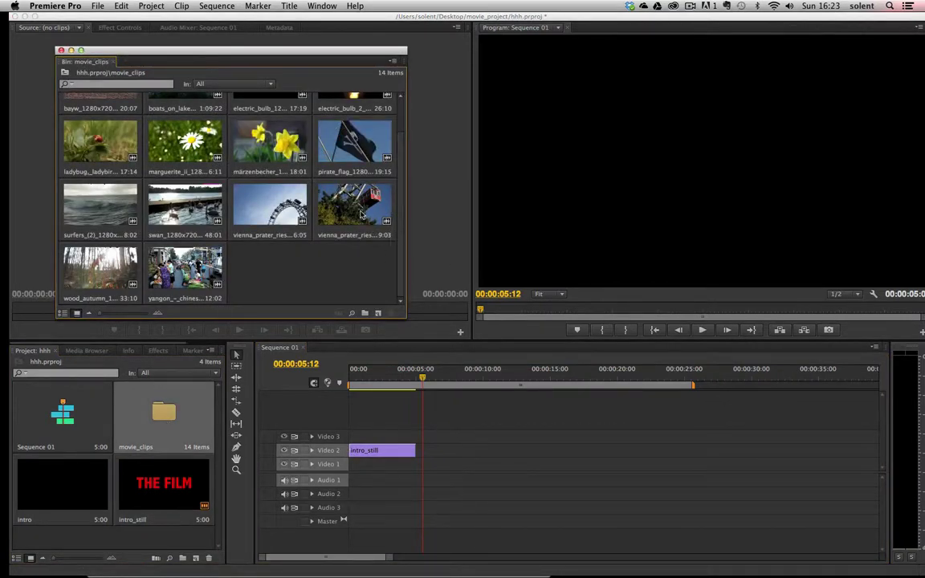
pyautogui.moveTo(185, 267); pyautogui.dragTo(386, 465)
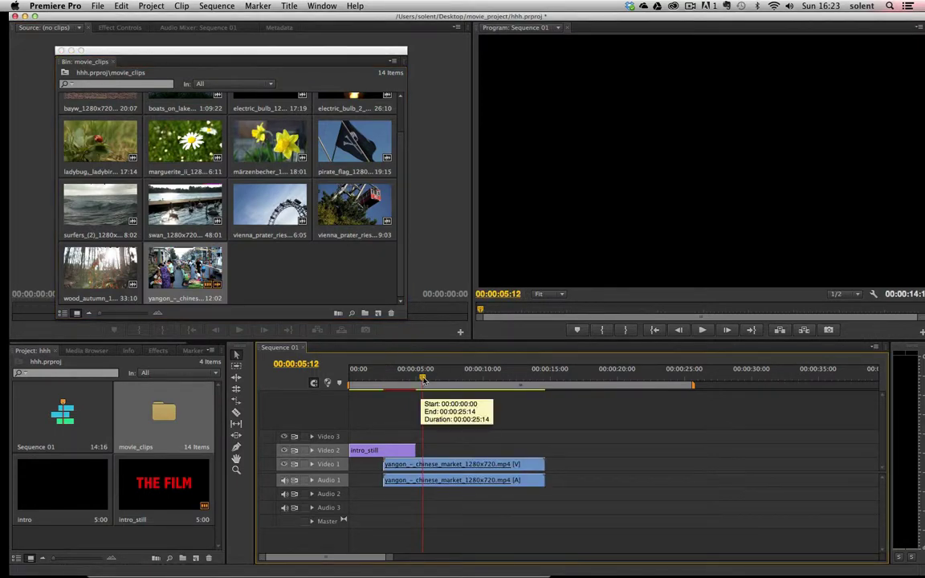
# Step: Scrub back into the title, expand Video 2 to show the intro_still clip, and select intro_still
pyautogui.click(412, 382)
pyautogui.moveTo(412, 382); pyautogui.dragTo(392, 385)
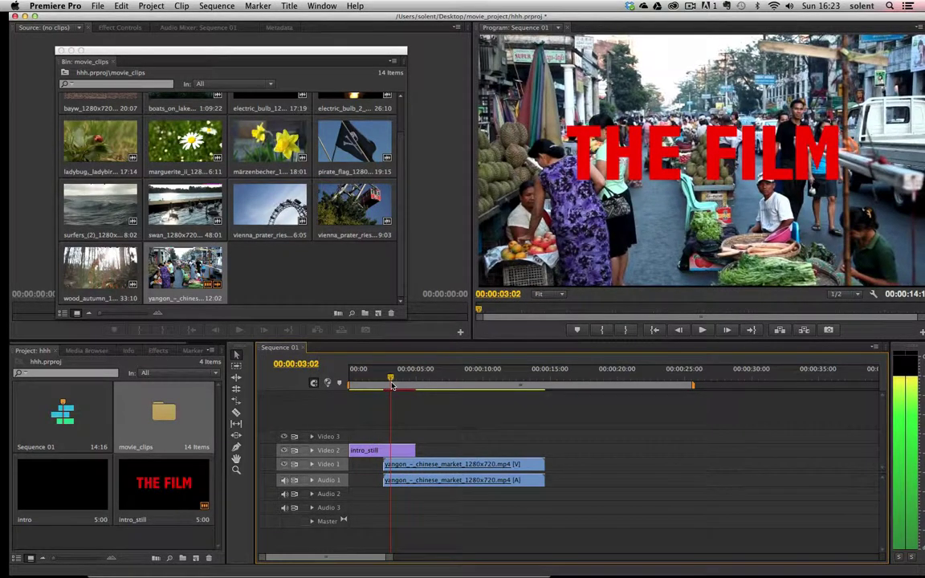
pyautogui.click(311, 449)
pyautogui.click(402, 436)
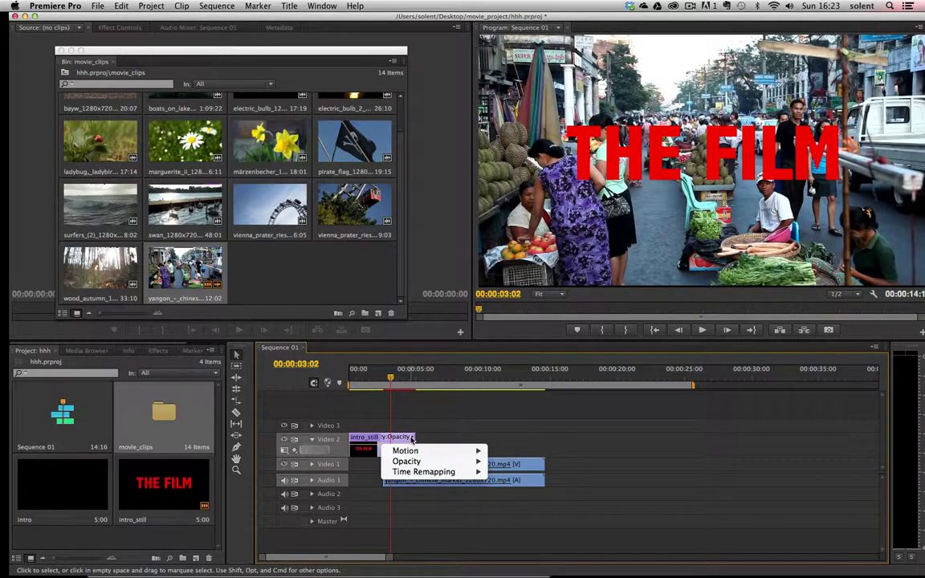
pyautogui.moveTo(414, 464)
pyautogui.press('Escape')
pyautogui.click(150, 492)
pyautogui.doubleClick(149, 492)
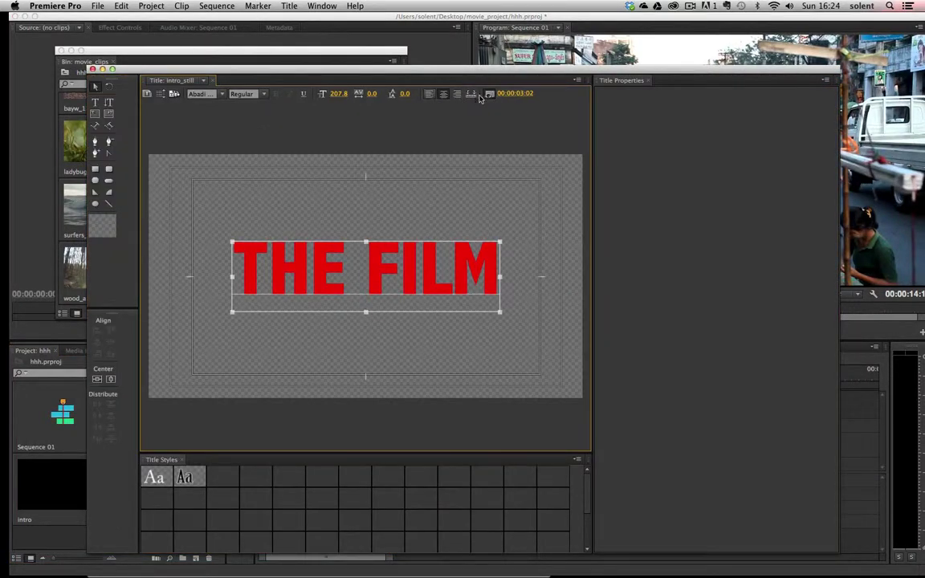
pyautogui.click(488, 96)
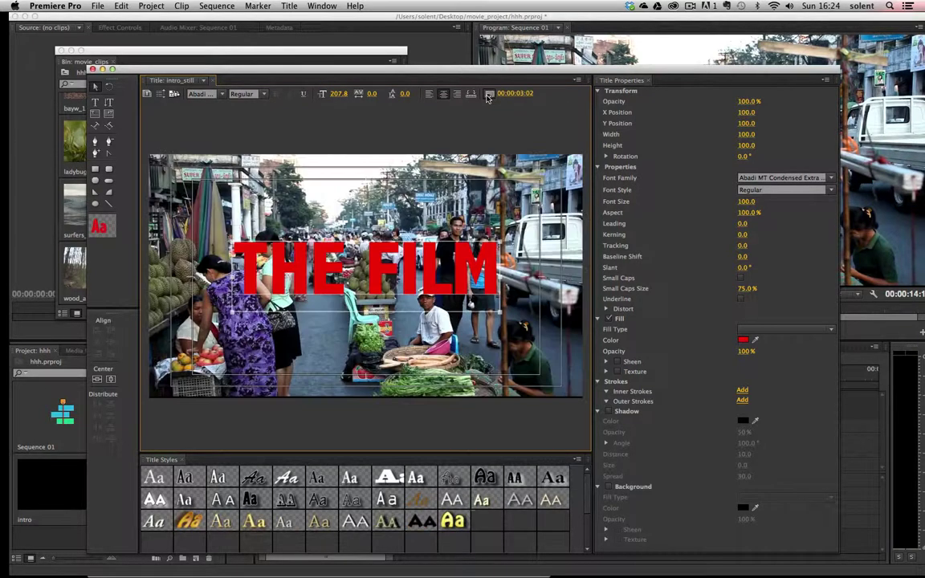
pyautogui.click(488, 96)
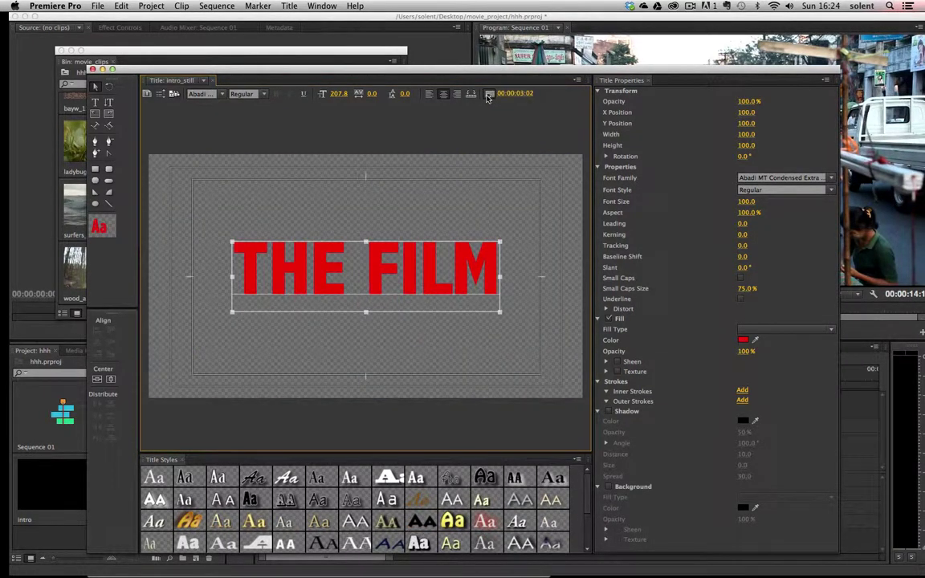
pyautogui.click(488, 95)
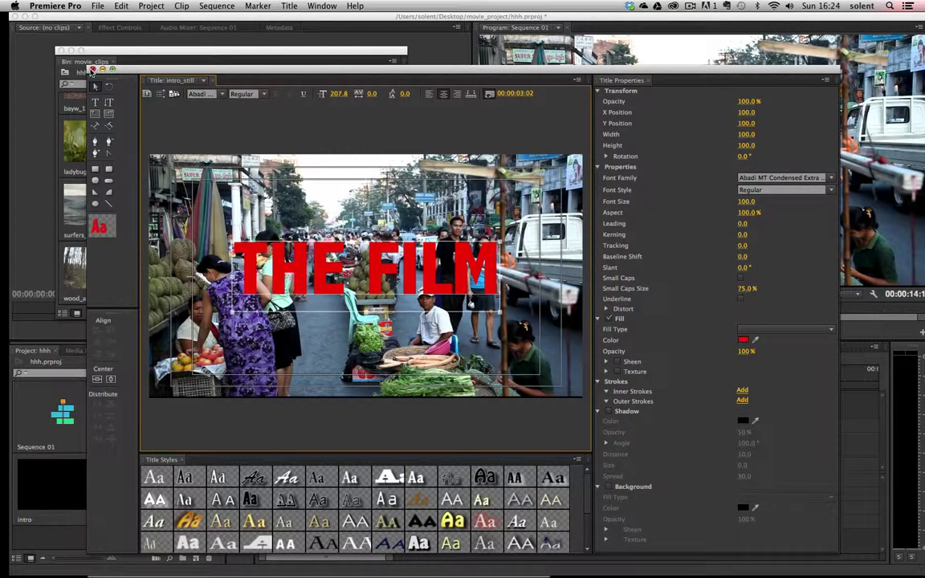
pyautogui.click(92, 71)
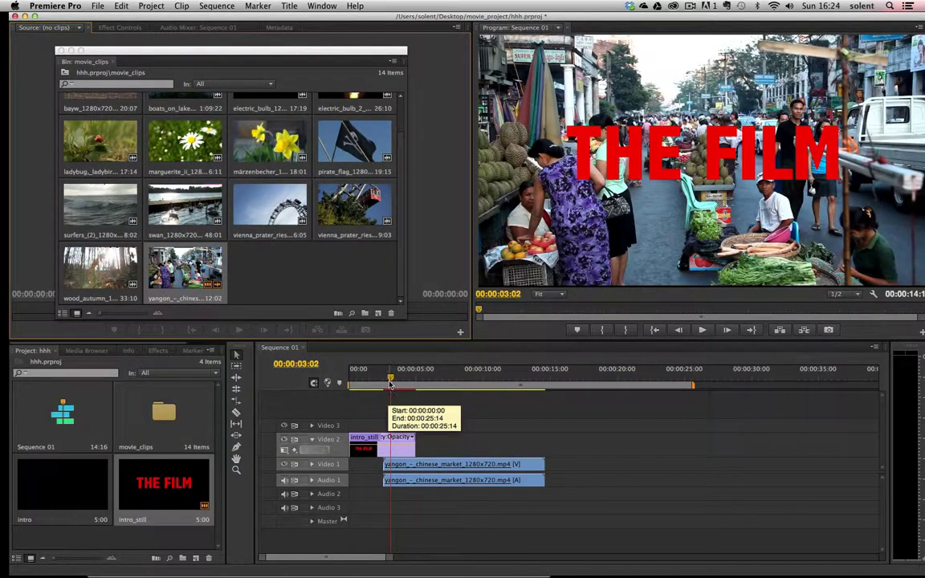
pyautogui.moveTo(390, 381)
pyautogui.mouseDown()
pyautogui.moveTo(372, 379)
pyautogui.moveTo(415, 379)
pyautogui.moveTo(385, 382)
pyautogui.mouseUp()
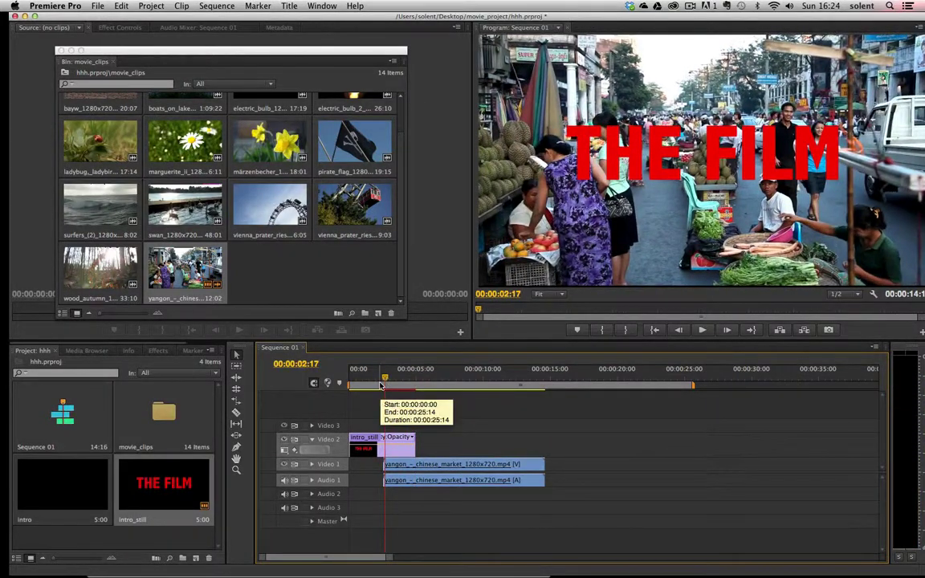
pyautogui.press('XF86AudioMute')
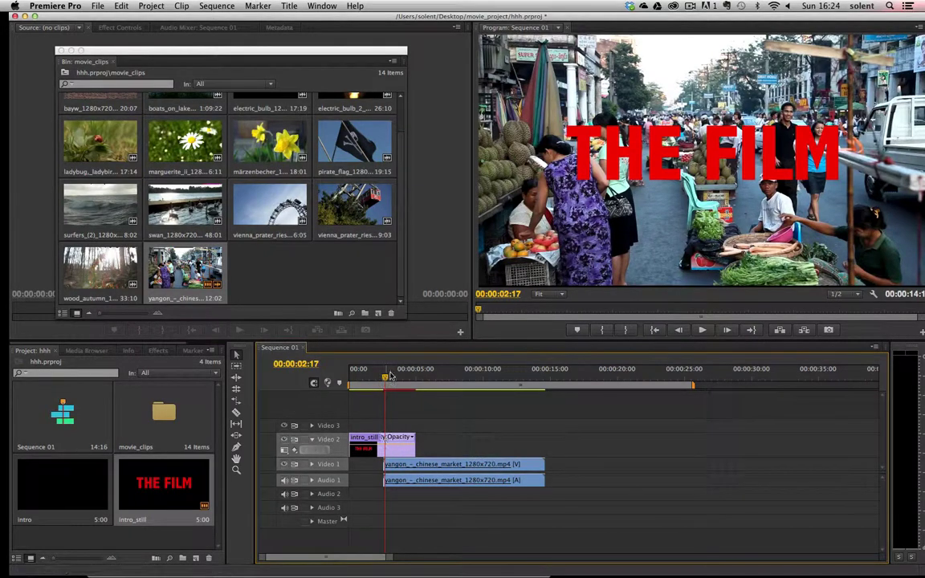
pyautogui.press('space')
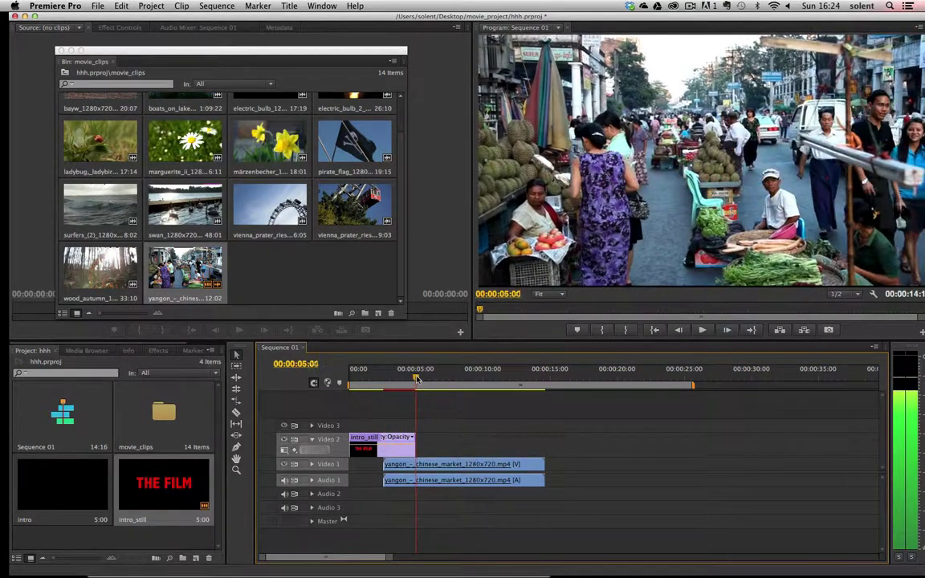
pyautogui.press('space')
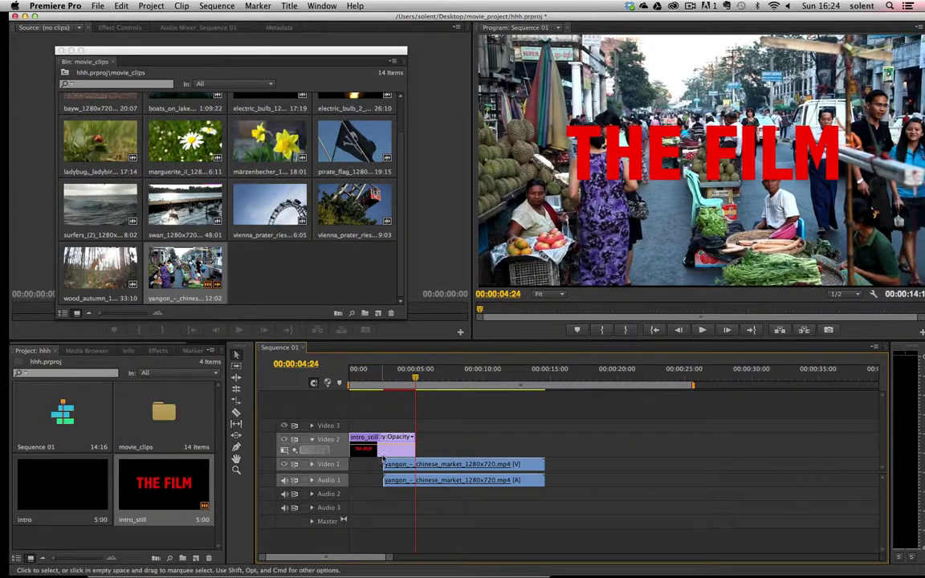
# Step: Razor-cut the Yangon clip and its audio at 00:00:04:24, then select the first piece
pyautogui.click(236, 412)
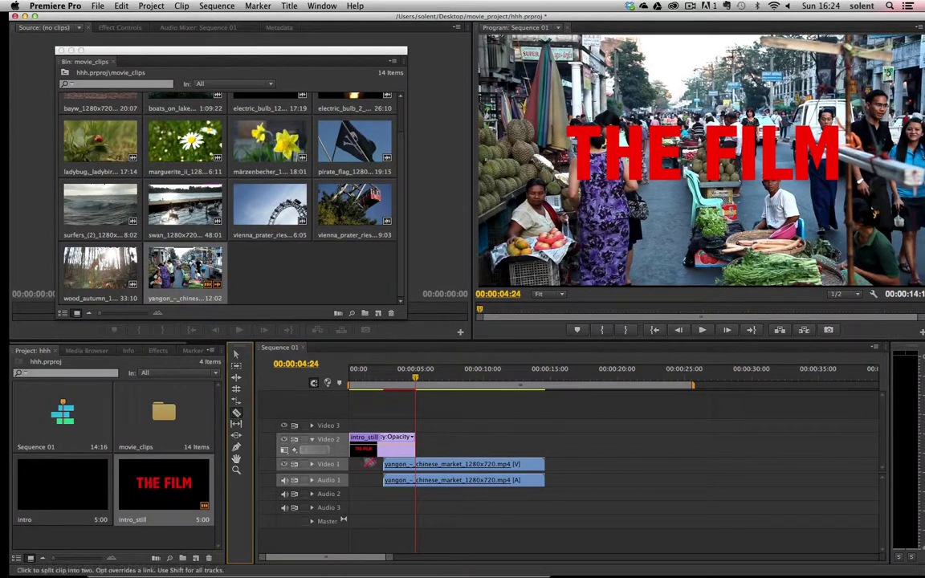
pyautogui.click(416, 465)
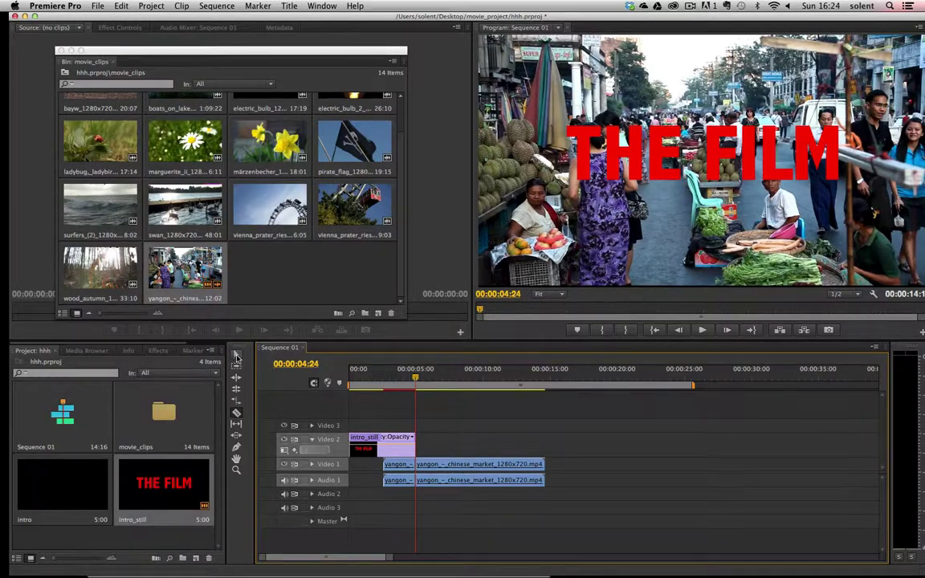
pyautogui.moveTo(415, 381); pyautogui.dragTo(373, 377)
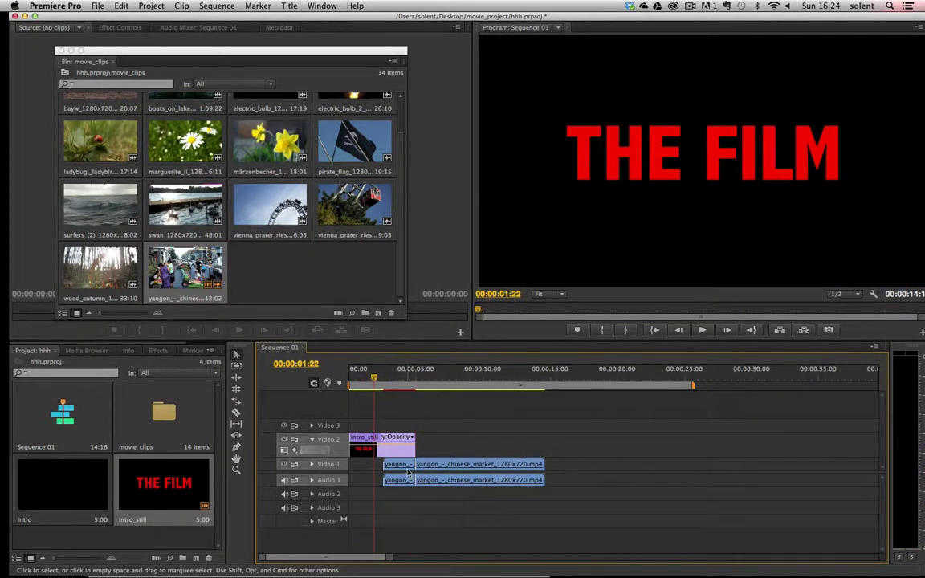
pyautogui.click(407, 480)
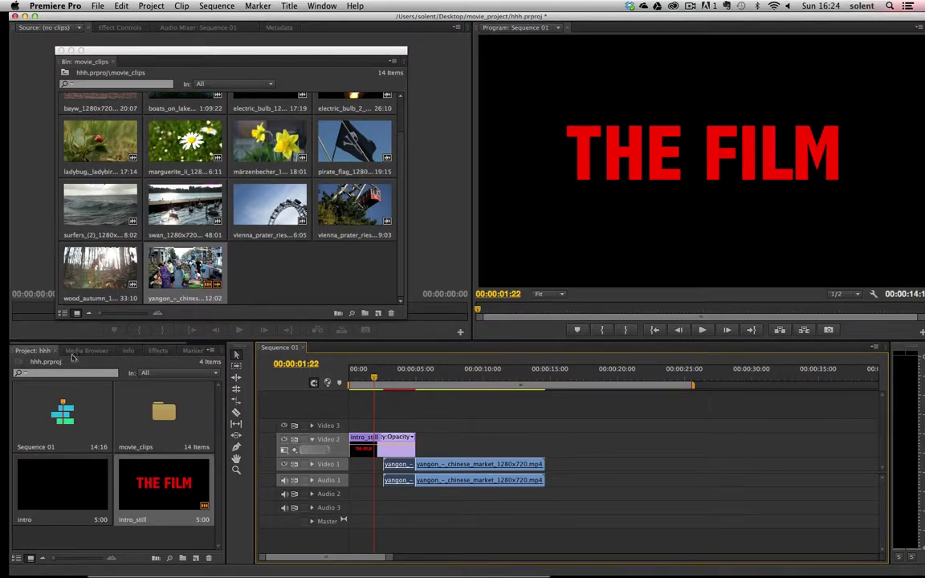
# Step: Drag Gaussian Blur from Video Effects > Blur & Sharpen onto the first Yangon piece and view Effect Controls
pyautogui.click(152, 351)
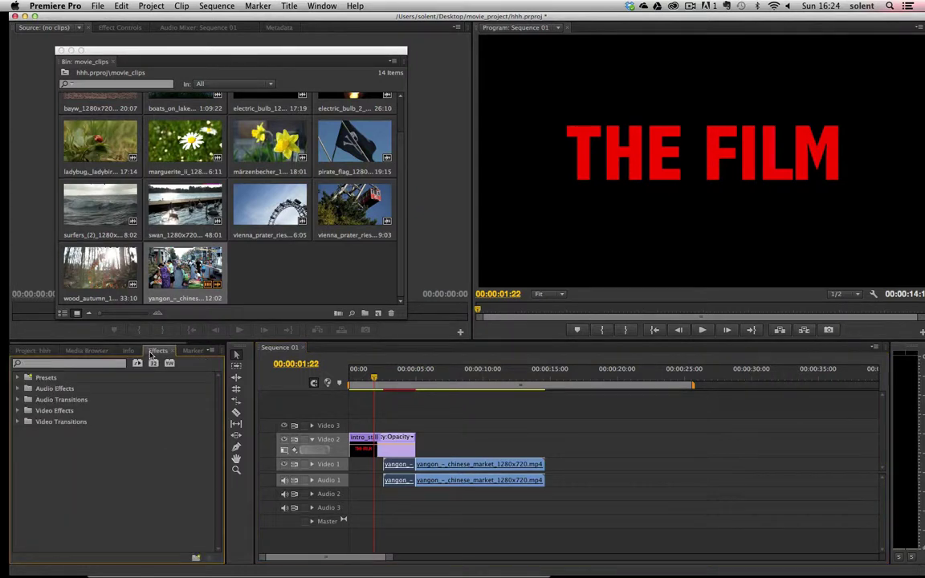
pyautogui.click(17, 411)
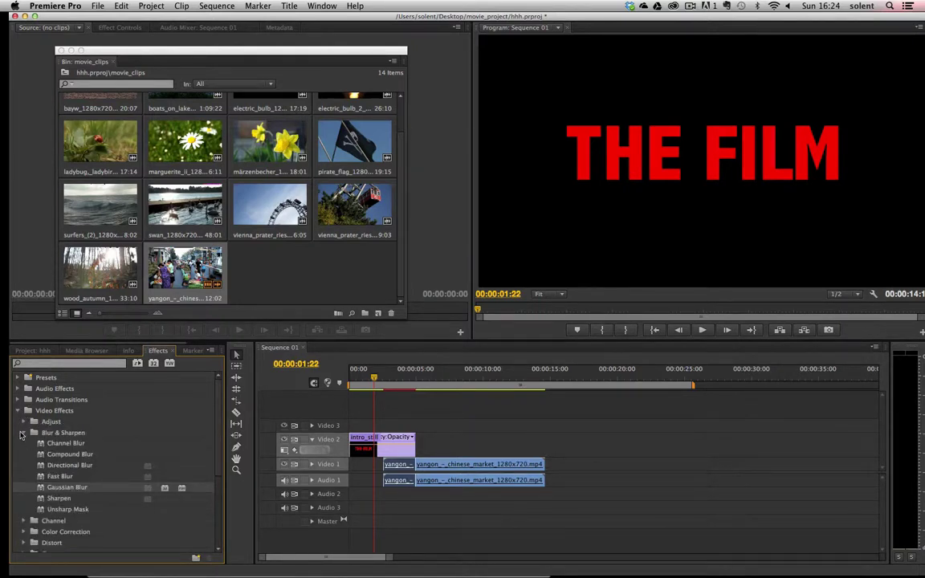
pyautogui.click(23, 432)
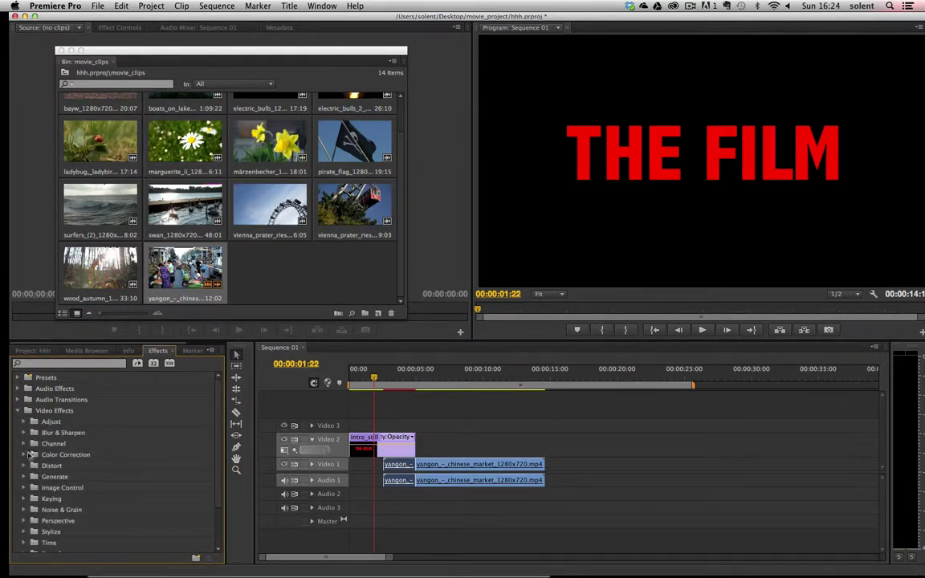
pyautogui.click(24, 432)
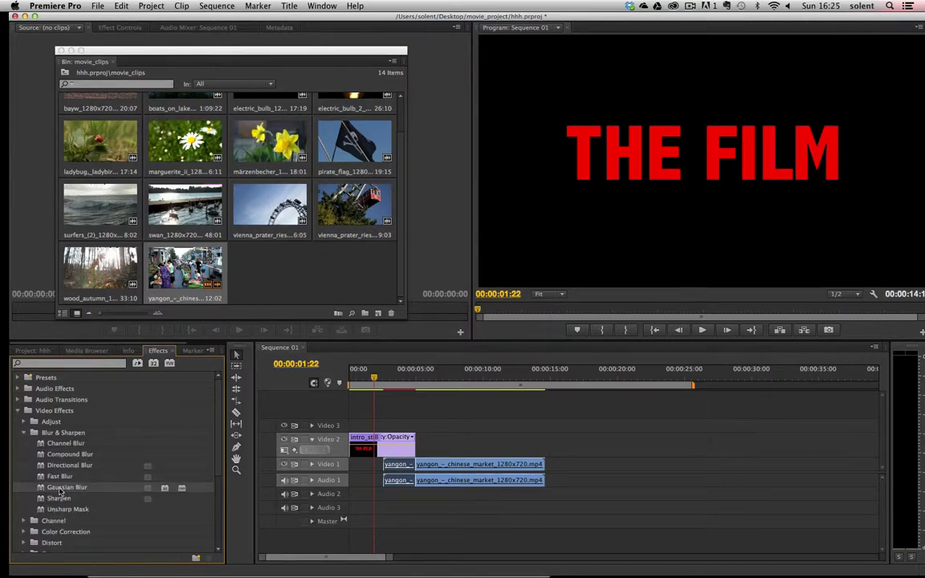
pyautogui.moveTo(60, 488); pyautogui.dragTo(400, 467)
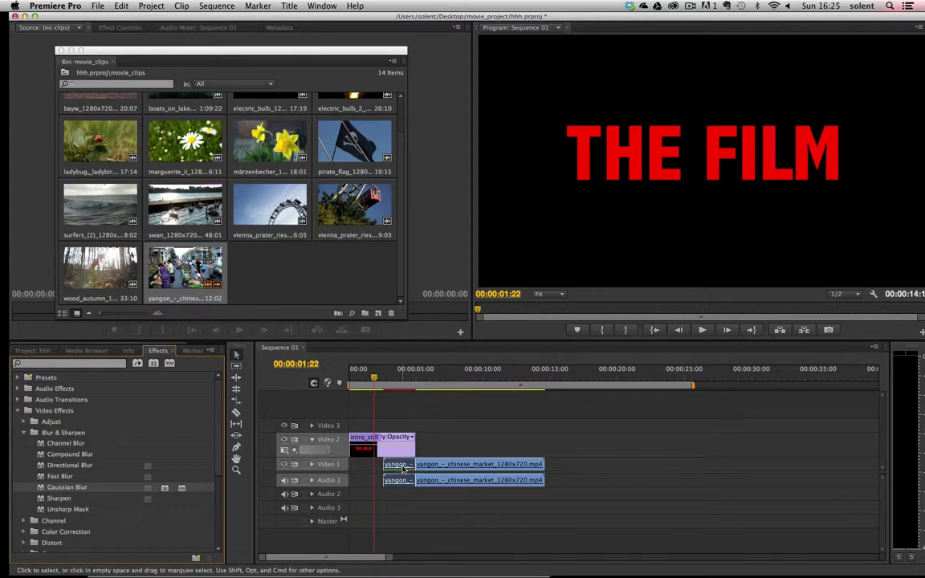
pyautogui.click(60, 50)
pyautogui.click(119, 28)
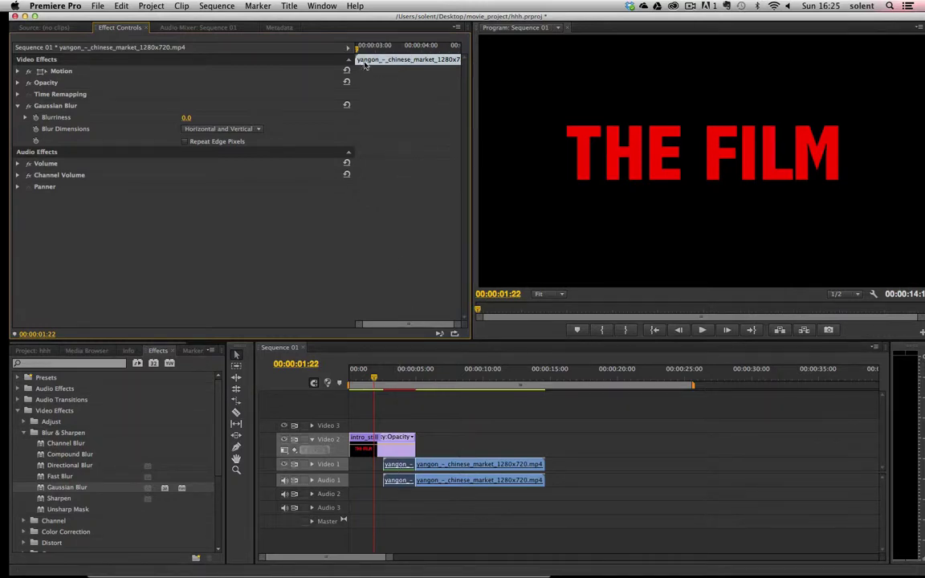
# Step: At 00:00:02:14, add a Blurriness keyframe and set Blurriness to 50
pyautogui.click(26, 118)
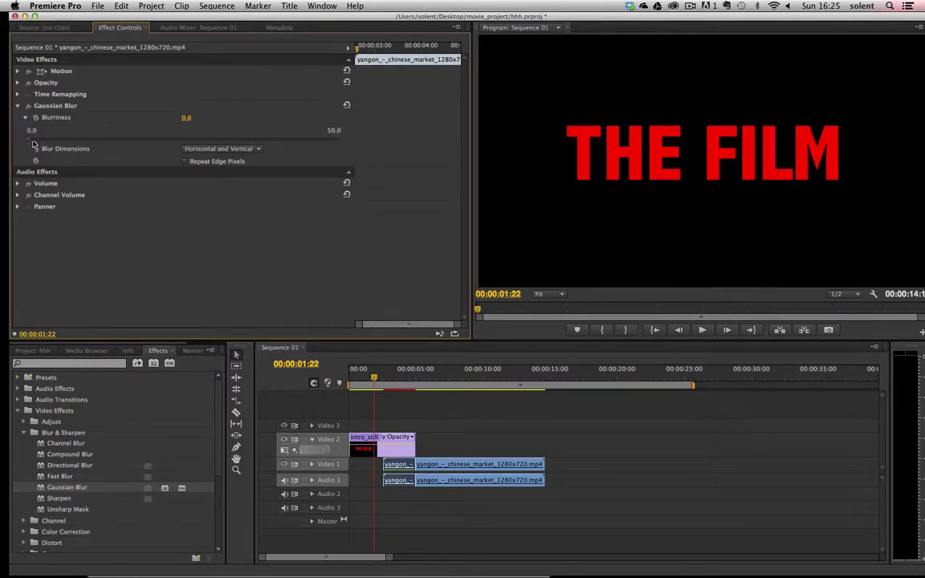
pyautogui.click(384, 378)
pyautogui.moveTo(384, 379); pyautogui.dragTo(384, 379)
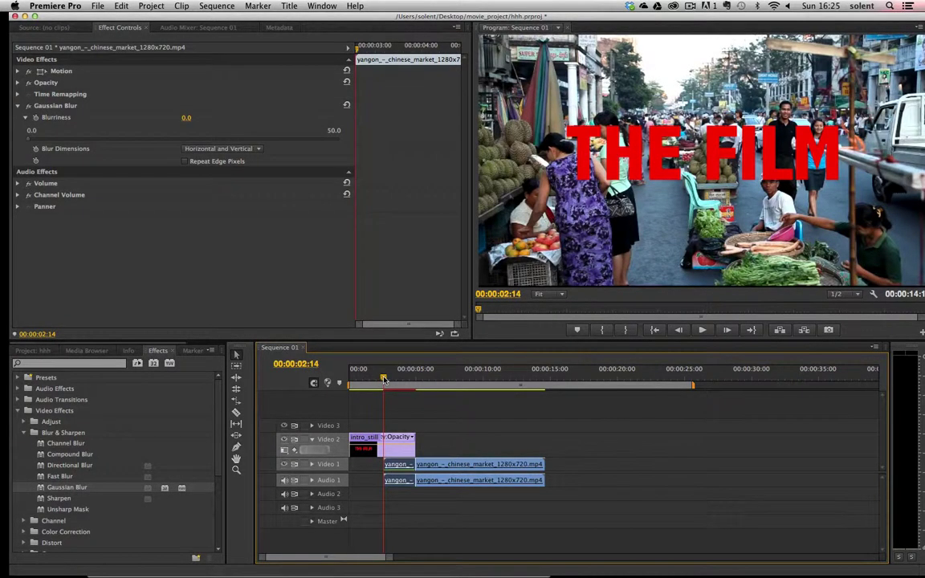
pyautogui.click(34, 120)
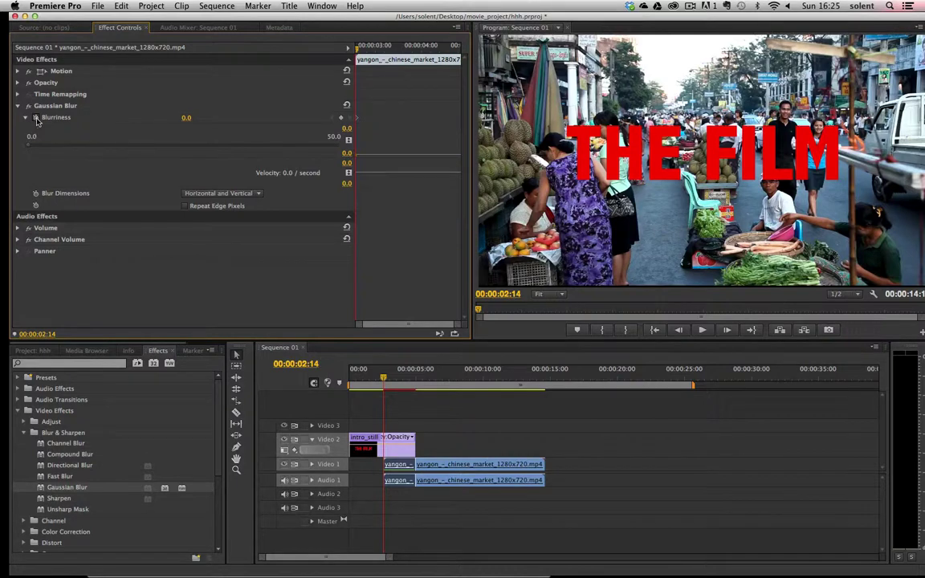
pyautogui.moveTo(29, 147); pyautogui.dragTo(706, 177)
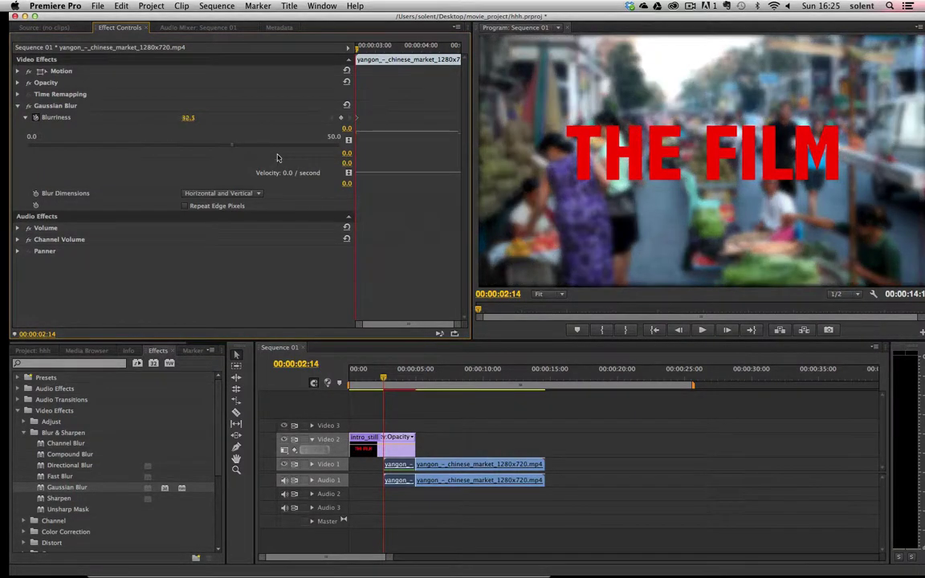
pyautogui.moveTo(449, 176); pyautogui.dragTo(639, 196)
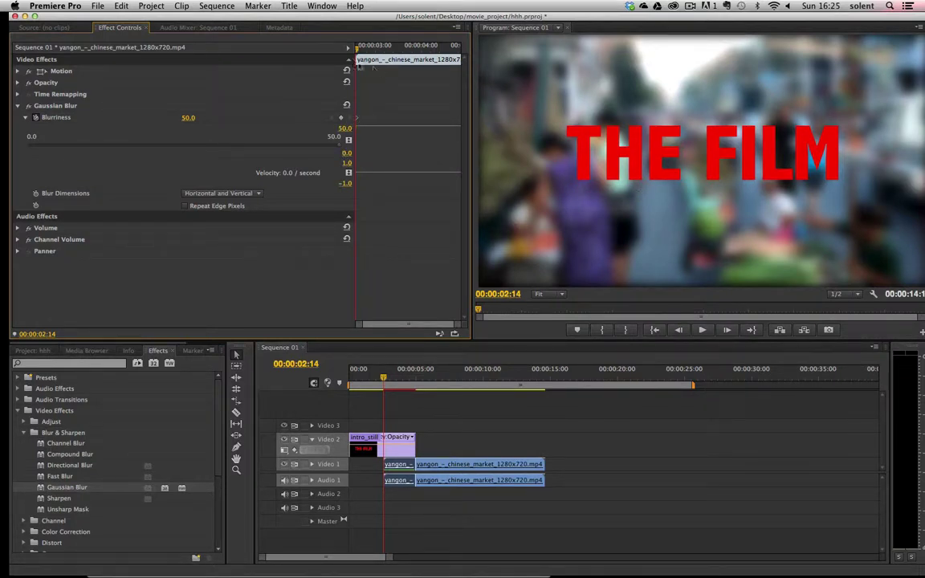
# Step: At 00:00:04:23, set Blurriness to 0 so the market footage clears
pyautogui.moveTo(358, 50); pyautogui.dragTo(480, 69)
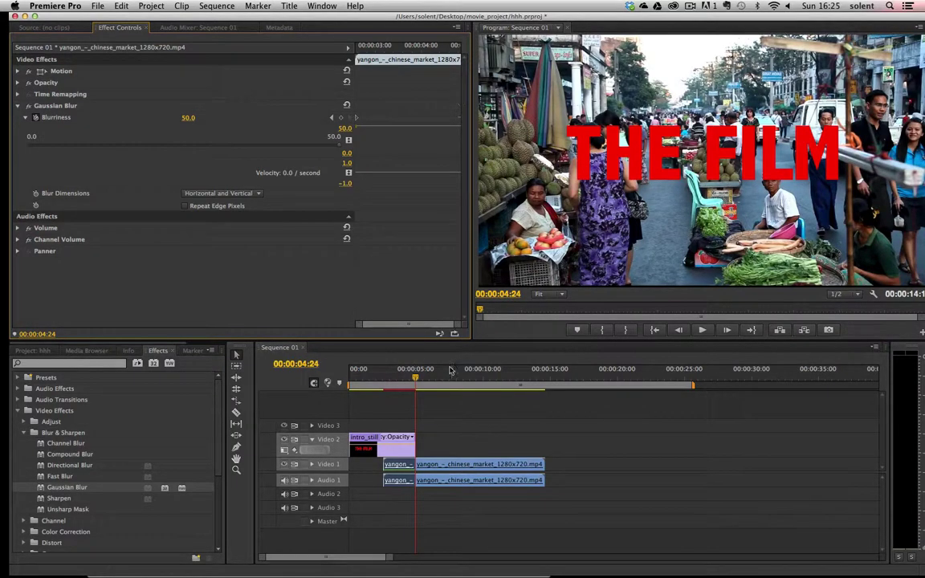
pyautogui.click(415, 377)
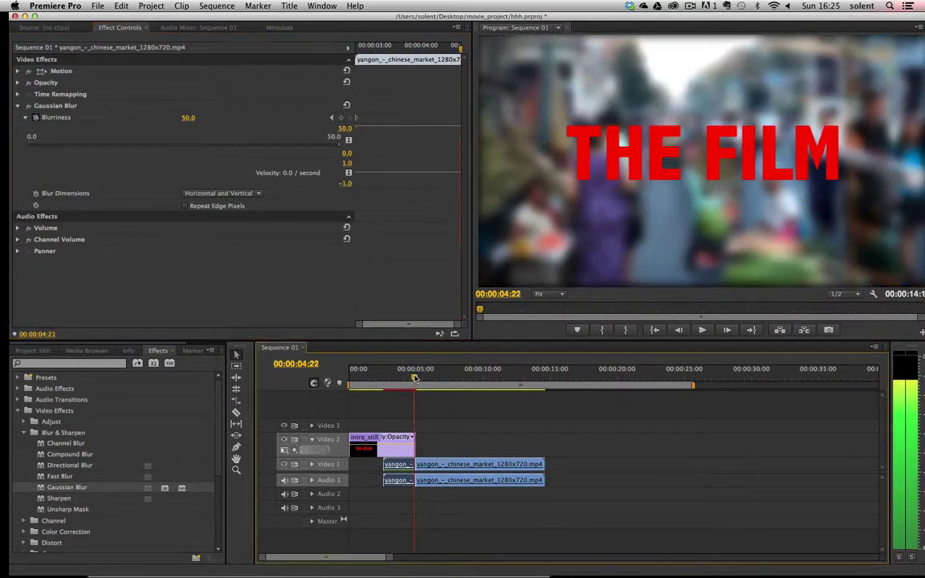
pyautogui.press('Right')
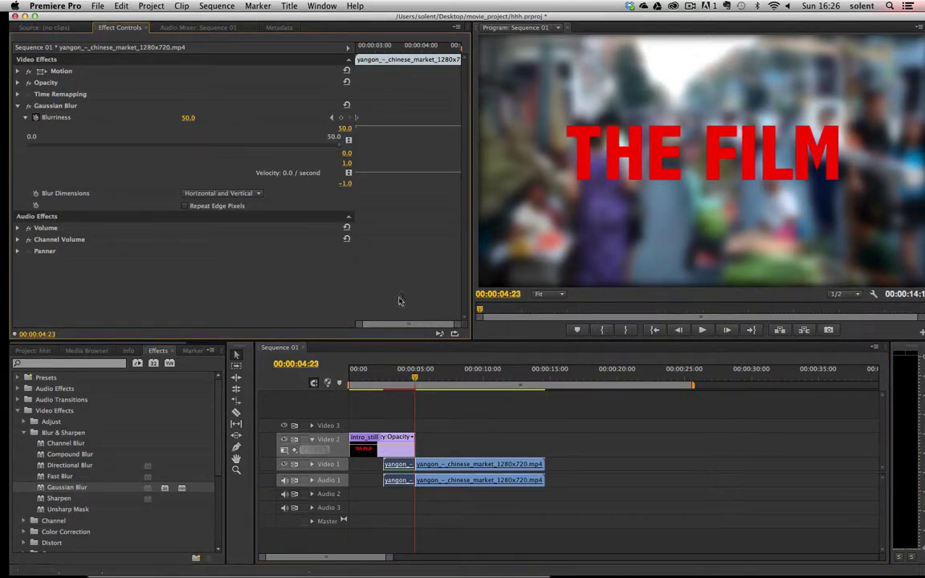
pyautogui.moveTo(339, 150); pyautogui.dragTo(12, 150)
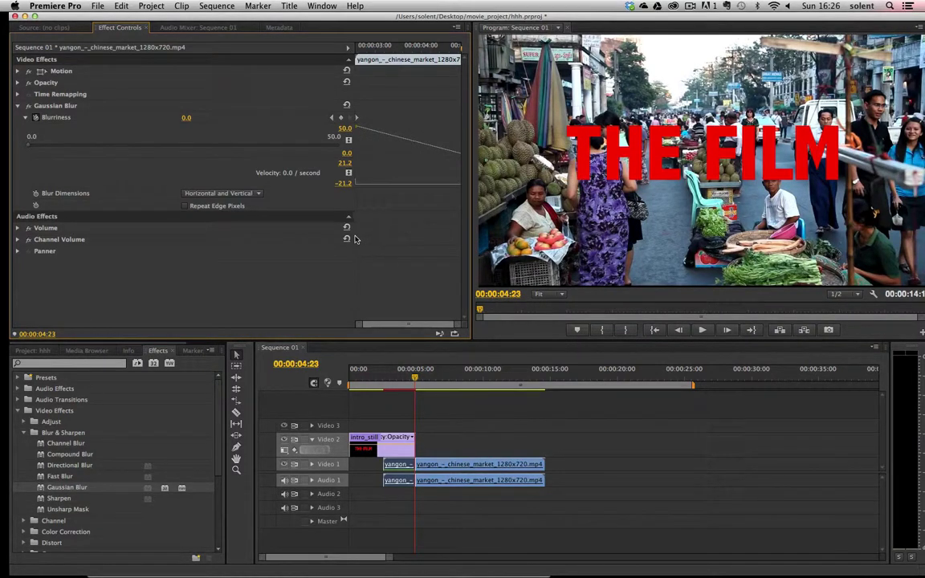
# Step: Widen the keyframe graph and play back from a blurred frame to preview the blur clearing
pyautogui.moveTo(353, 319); pyautogui.dragTo(217, 309)
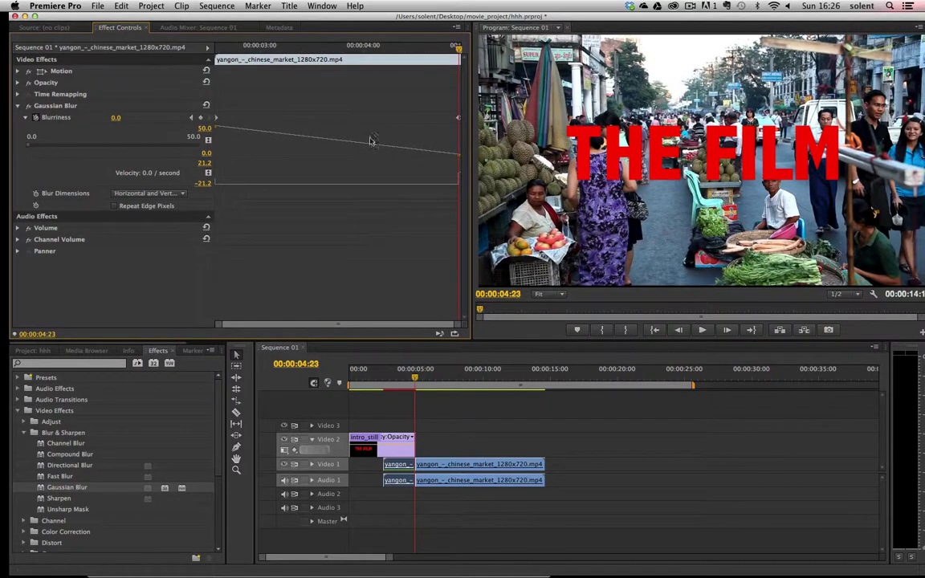
pyautogui.moveTo(412, 377); pyautogui.dragTo(323, 387)
pyautogui.press('space')
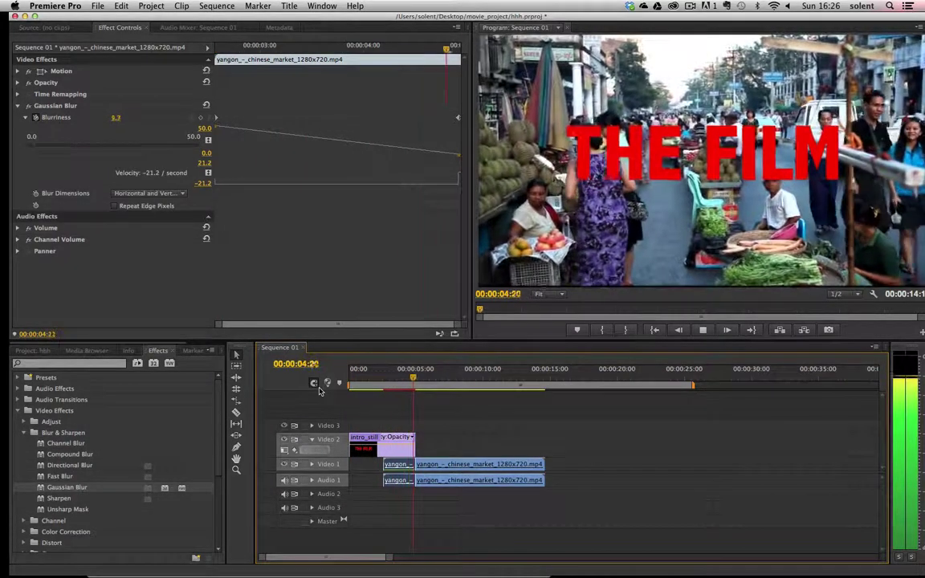
pyautogui.press('space')
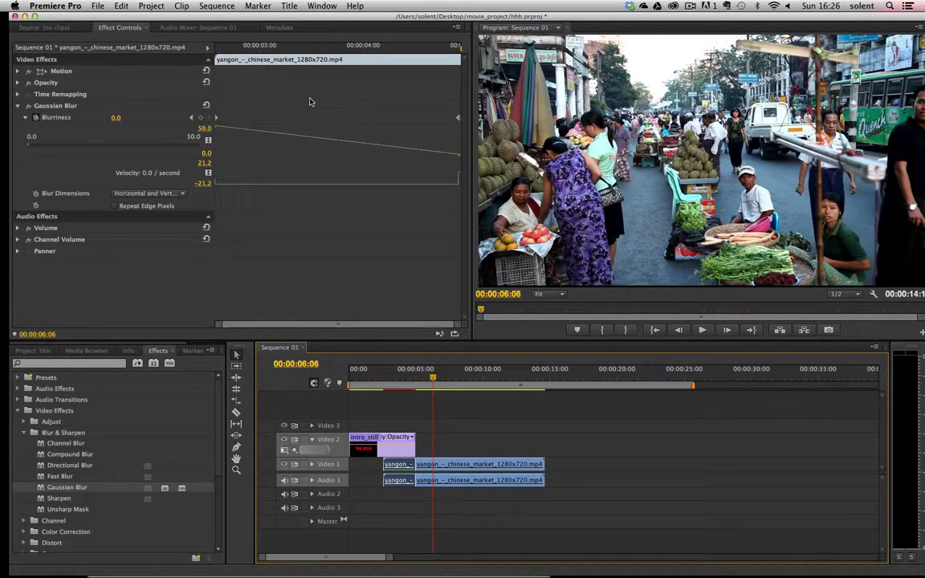
# Step: Switch back to the emptied Sequence 01 with the Project panel showing
pyautogui.click(689, 6)
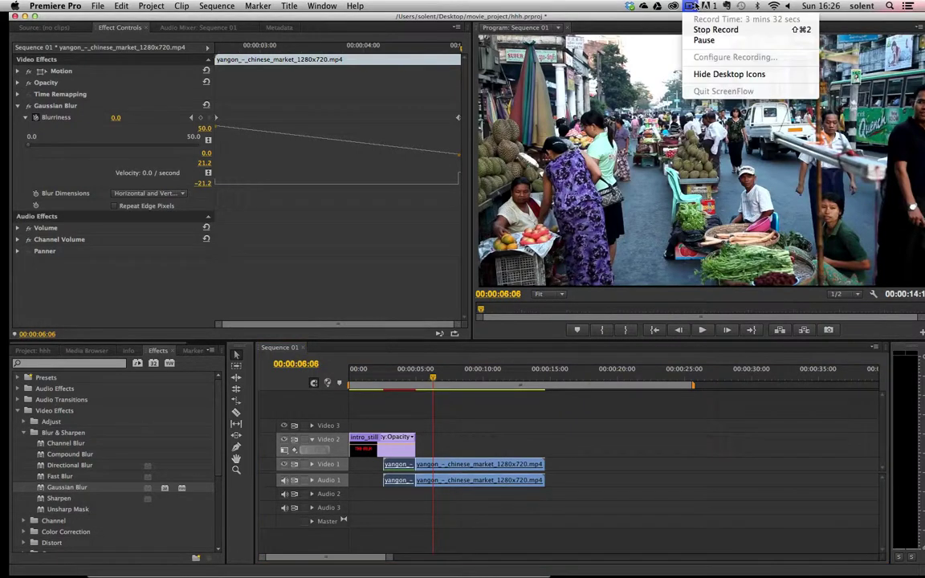
pyautogui.click(698, 33)
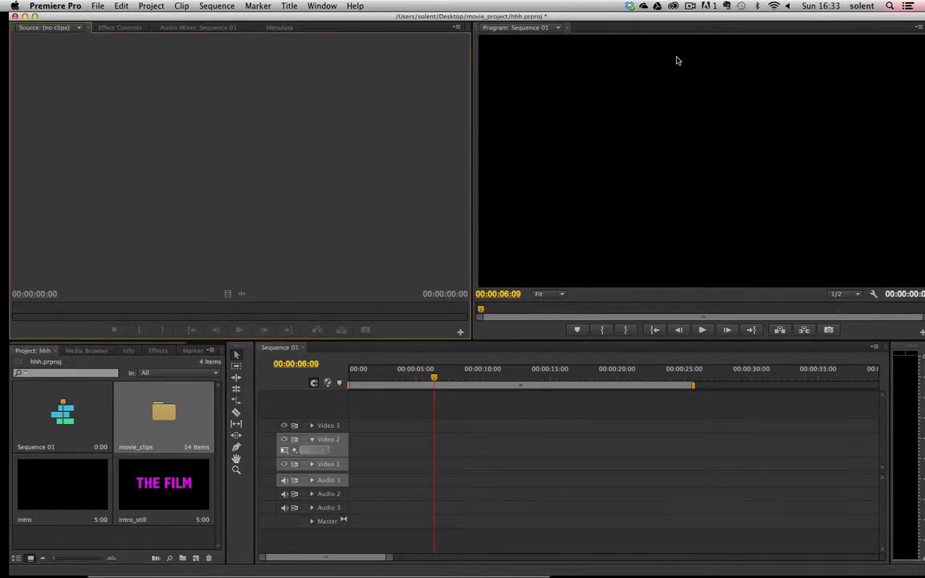
# Step: Return to 00:00:00:00, add intro_still to Video 2, and shift it later by 00:00:01:10
pyautogui.click(350, 375)
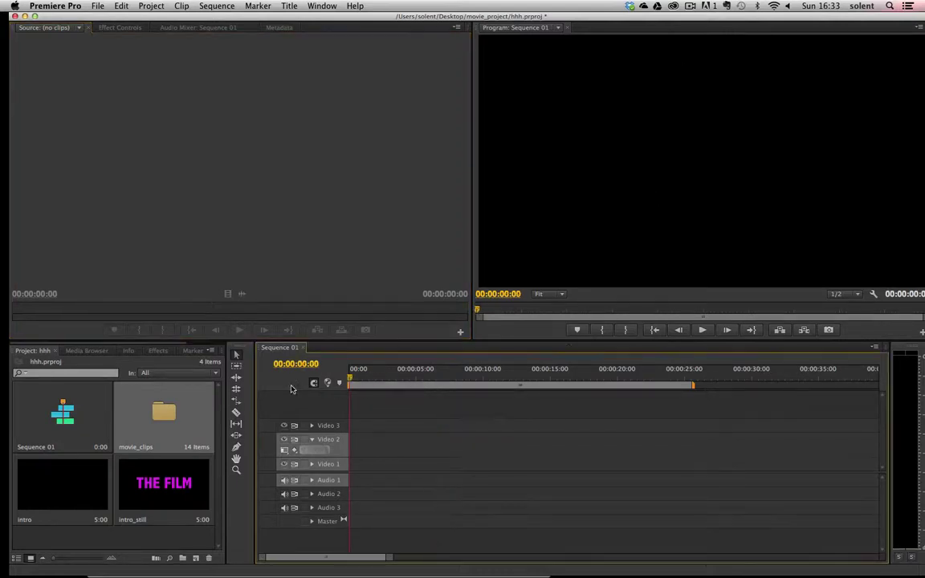
pyautogui.moveTo(124, 473); pyautogui.dragTo(349, 448)
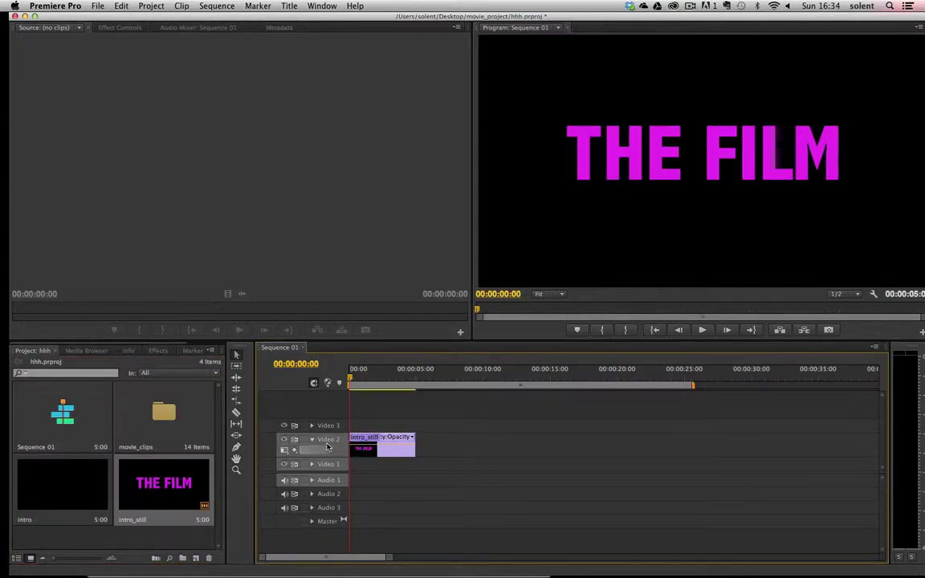
pyautogui.click(393, 450)
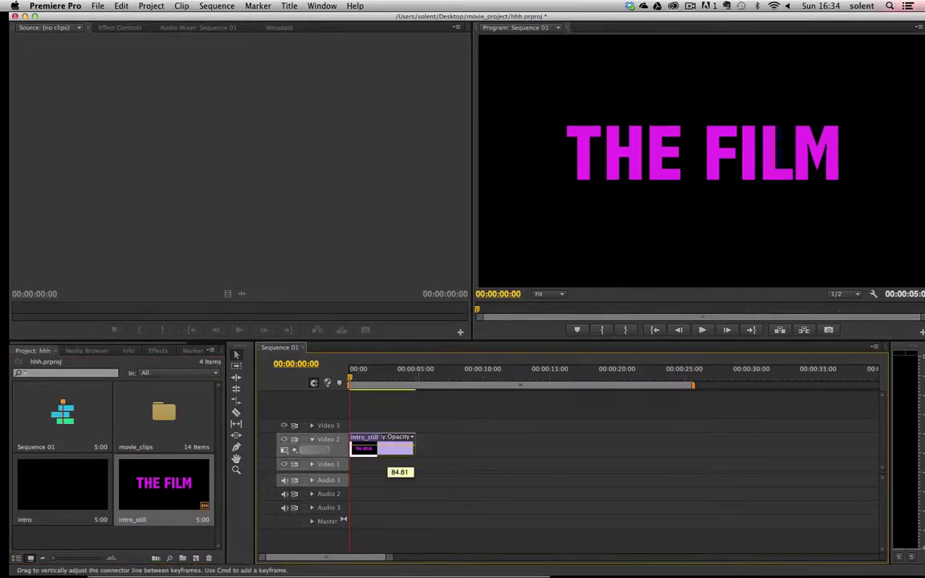
pyautogui.moveTo(380, 438); pyautogui.dragTo(399, 439)
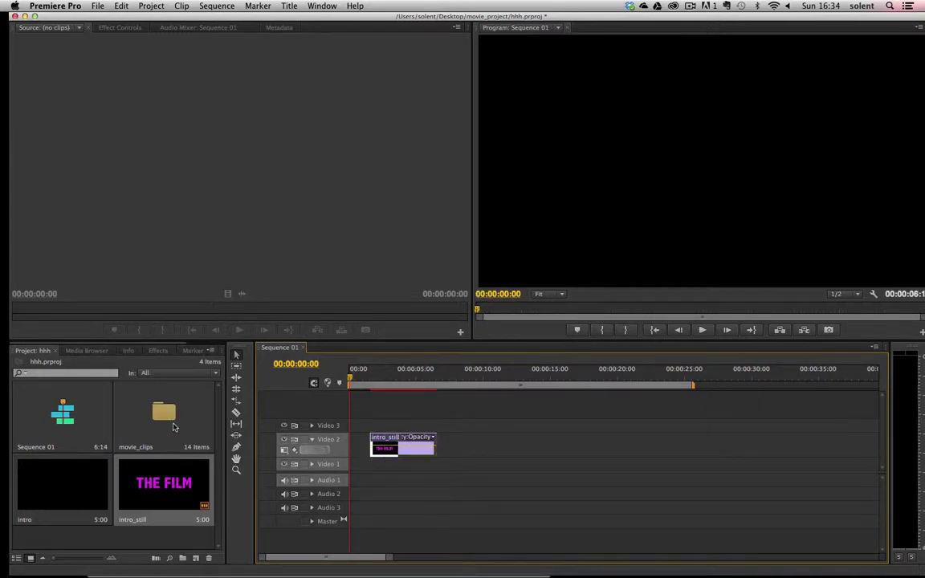
# Step: Place marguerite_ii on Video 1, then trim intro_still by about 2:12 so it starts at 00:00:02:02
pyautogui.doubleClick(172, 426)
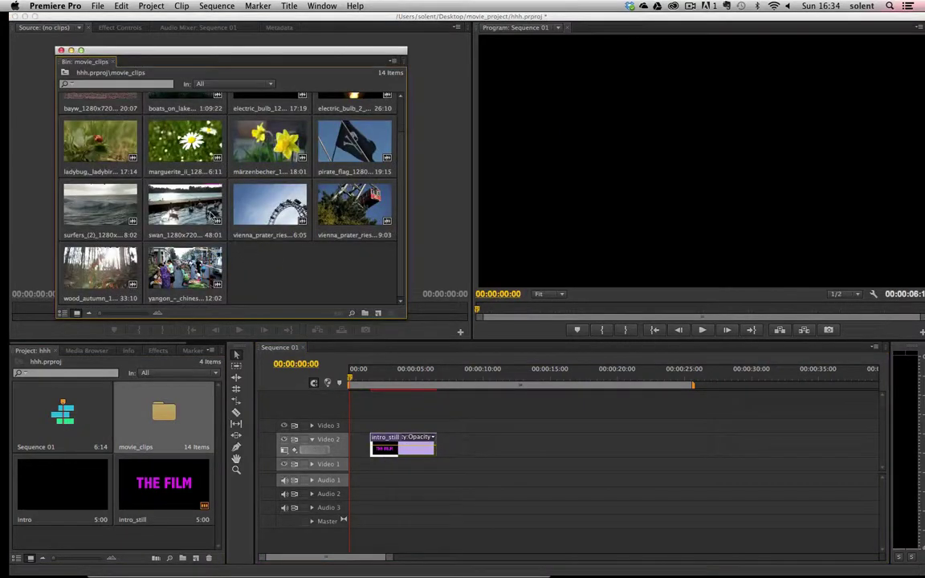
pyautogui.moveTo(193, 150); pyautogui.dragTo(354, 475)
pyautogui.moveTo(434, 446); pyautogui.dragTo(396, 455)
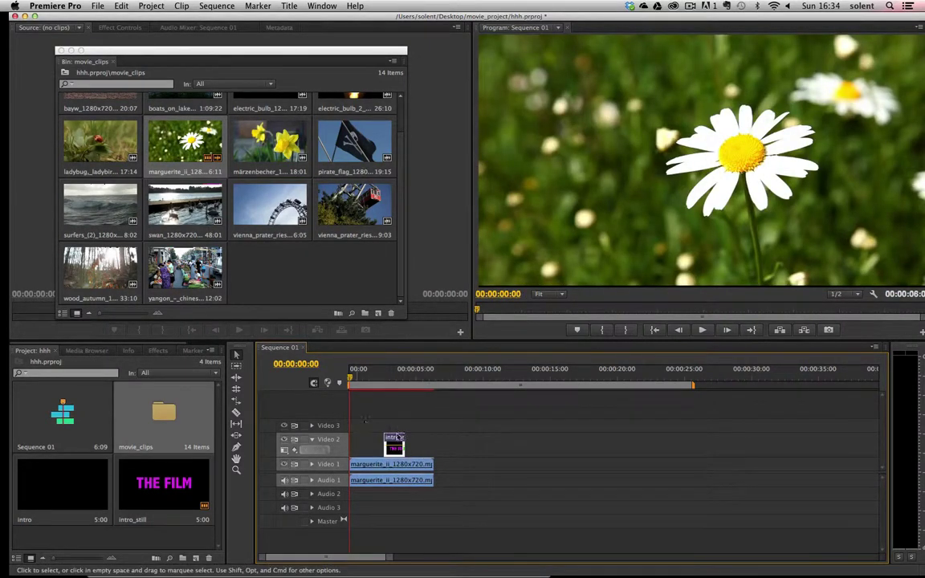
pyautogui.moveTo(393, 442); pyautogui.dragTo(392, 440)
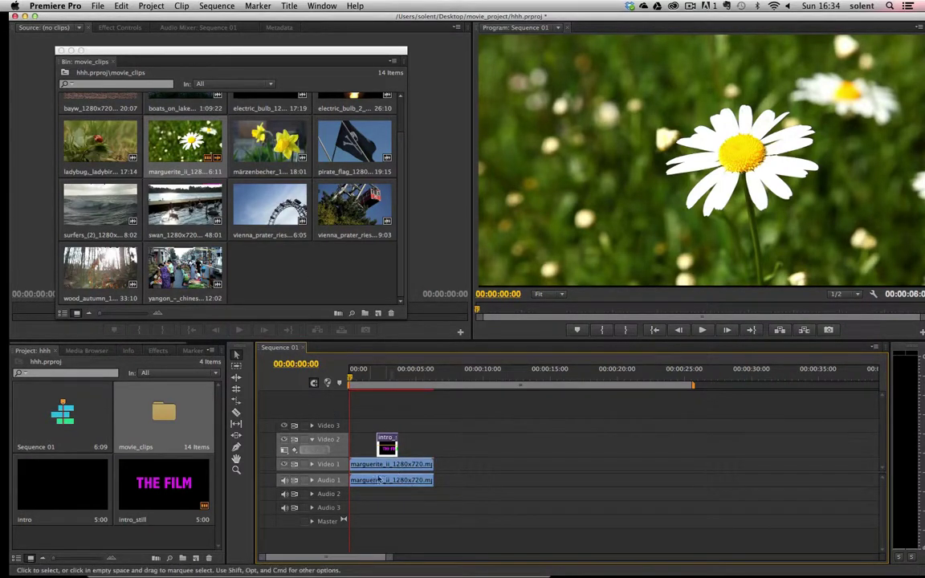
pyautogui.click(59, 51)
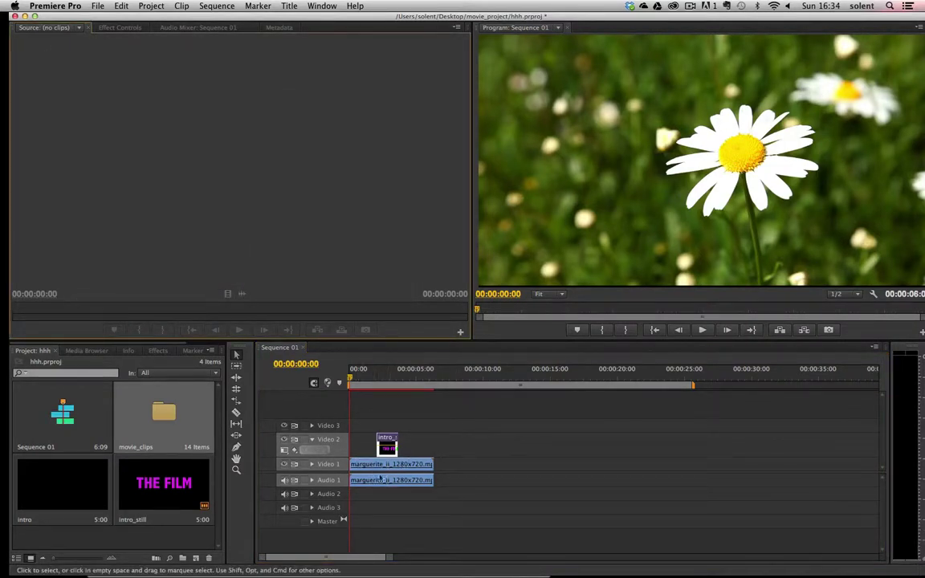
# Step: Apply Gaussian Blur from Blur & Sharpen to the marguerite_ii daisy clip, then pick the Razor tool
pyautogui.click(157, 351)
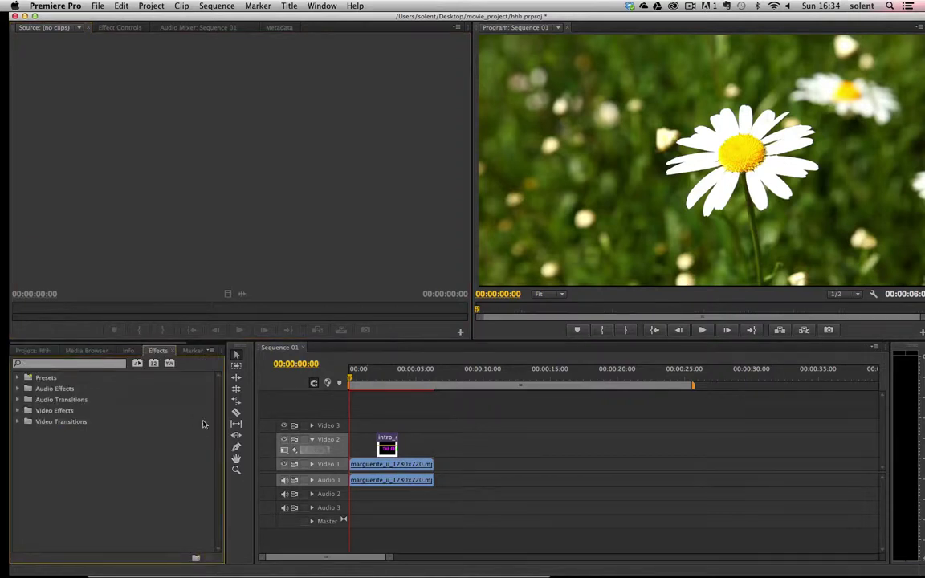
pyautogui.click(17, 411)
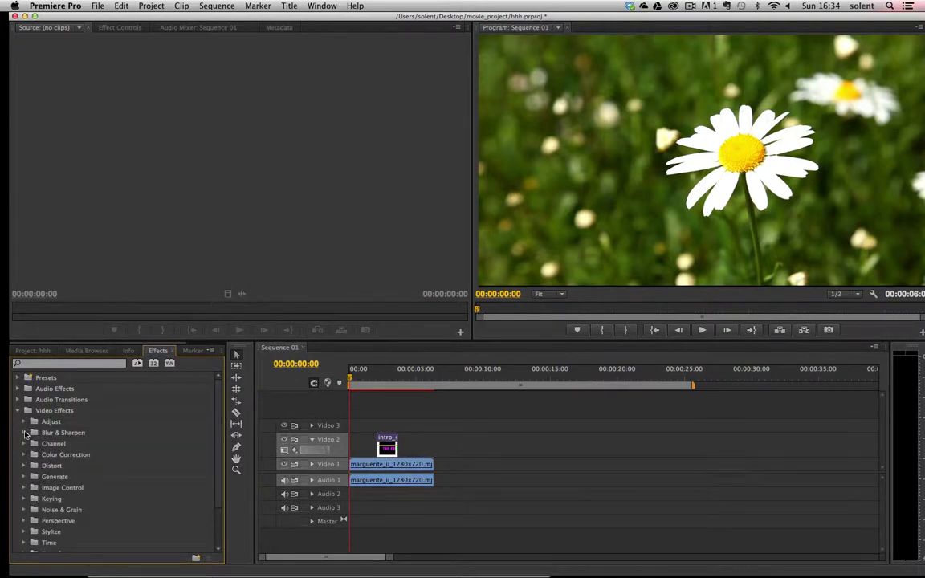
pyautogui.click(24, 433)
pyautogui.moveTo(57, 492); pyautogui.dragTo(363, 464)
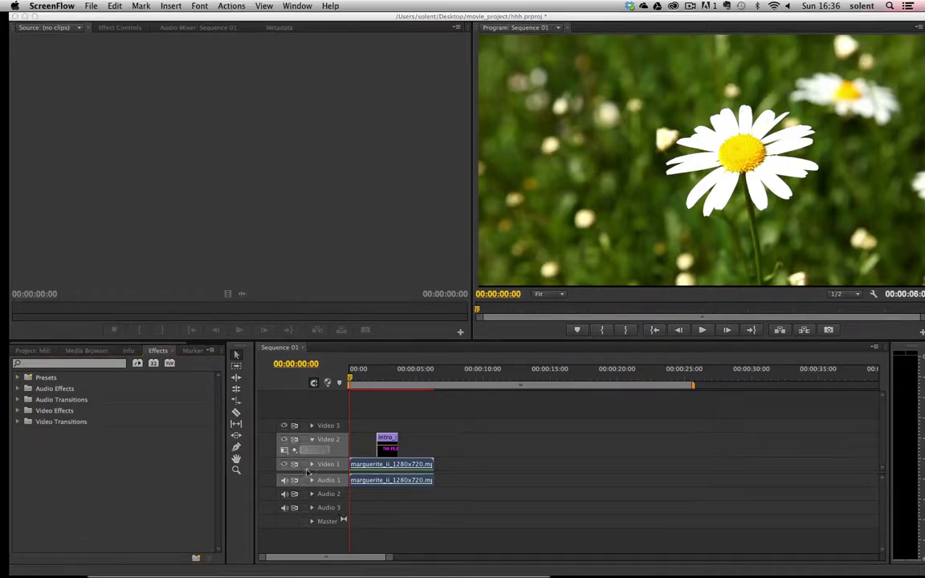
pyautogui.click(237, 416)
pyautogui.click(237, 414)
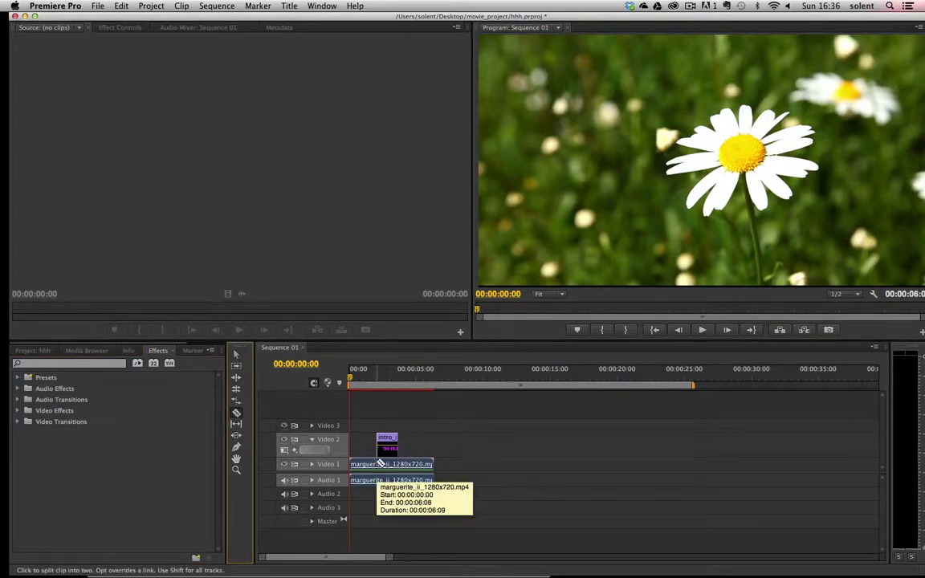
# Step: Razor the marguerite clip into three pieces on Video 1 and Audio 1, then select the first piece
pyautogui.click(377, 464)
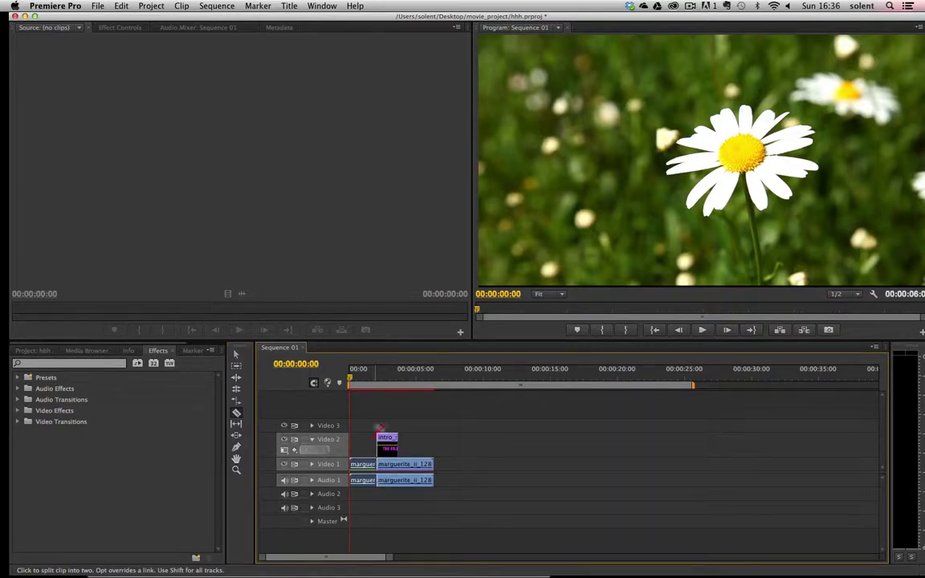
pyautogui.click(400, 464)
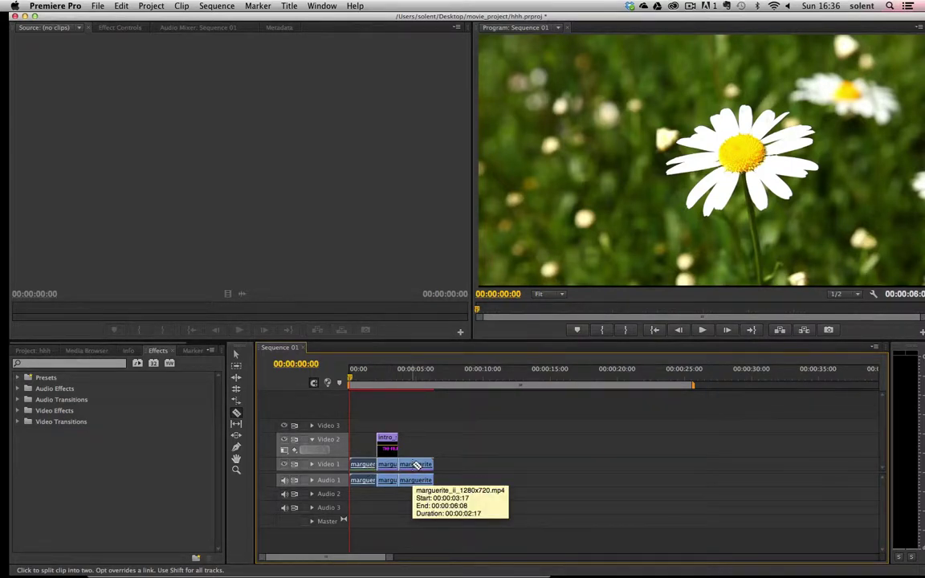
pyautogui.press('v')
pyautogui.click(367, 466)
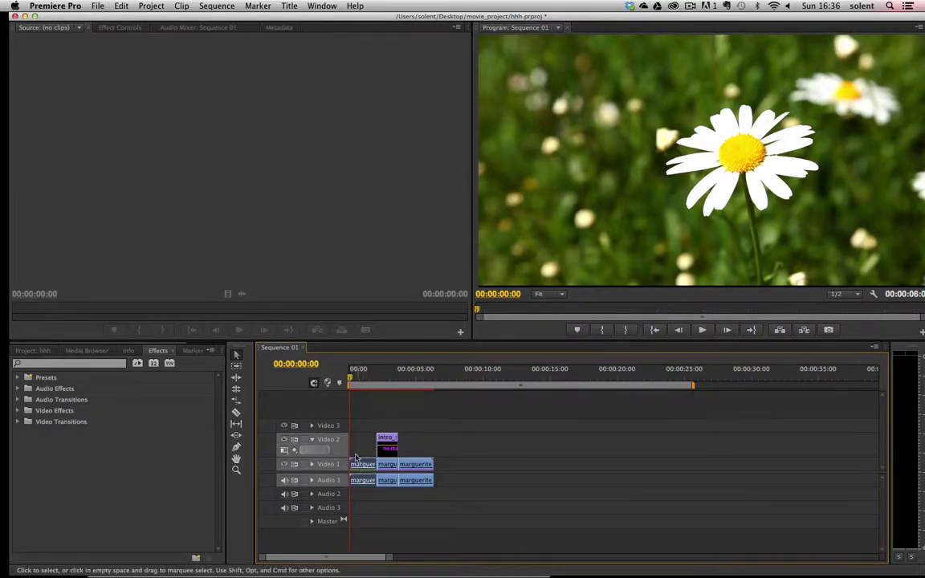
# Step: Keyframe the first piece's Gaussian Blur Blurriness from 0.0 at 00:00 to 50.0 at 00:00:02:01
pyautogui.click(110, 29)
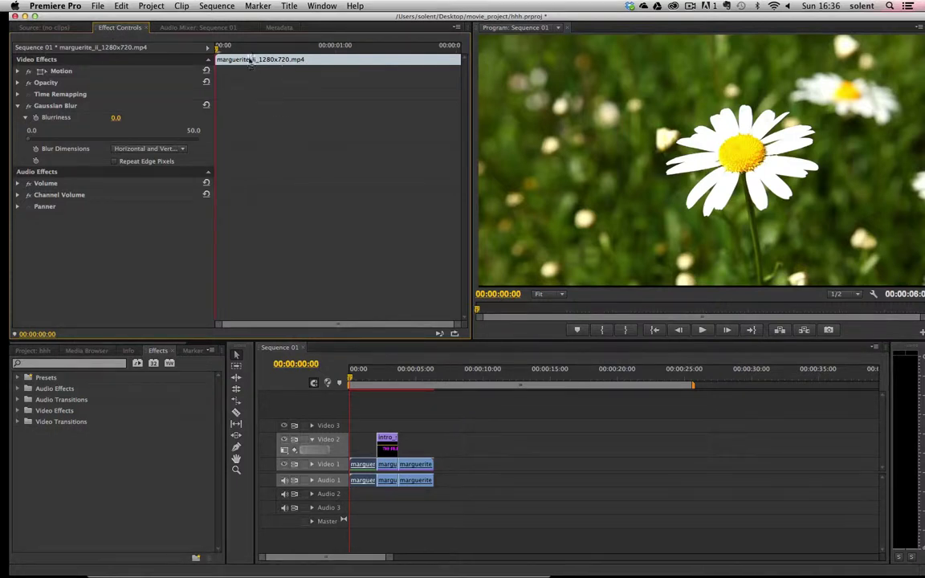
pyautogui.click(25, 117)
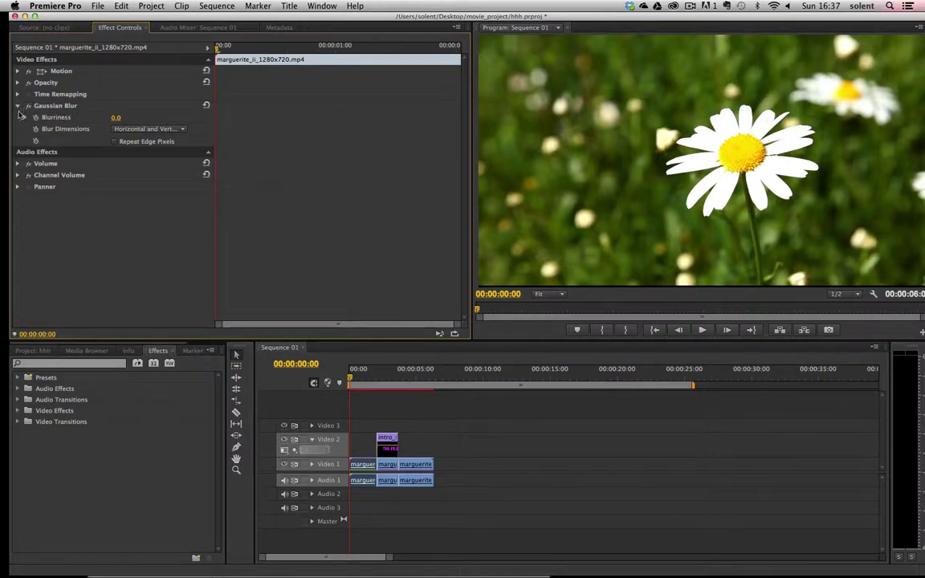
pyautogui.click(25, 117)
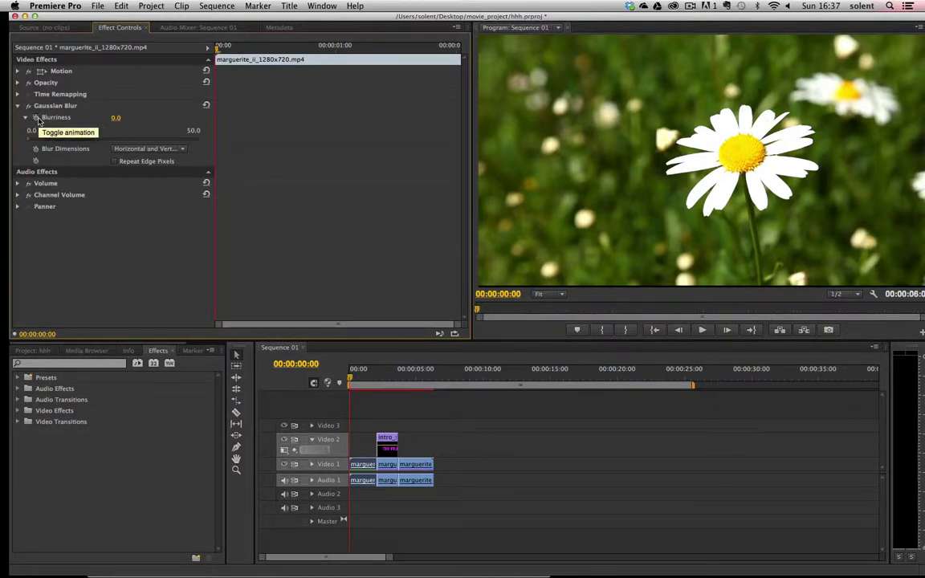
pyautogui.click(37, 118)
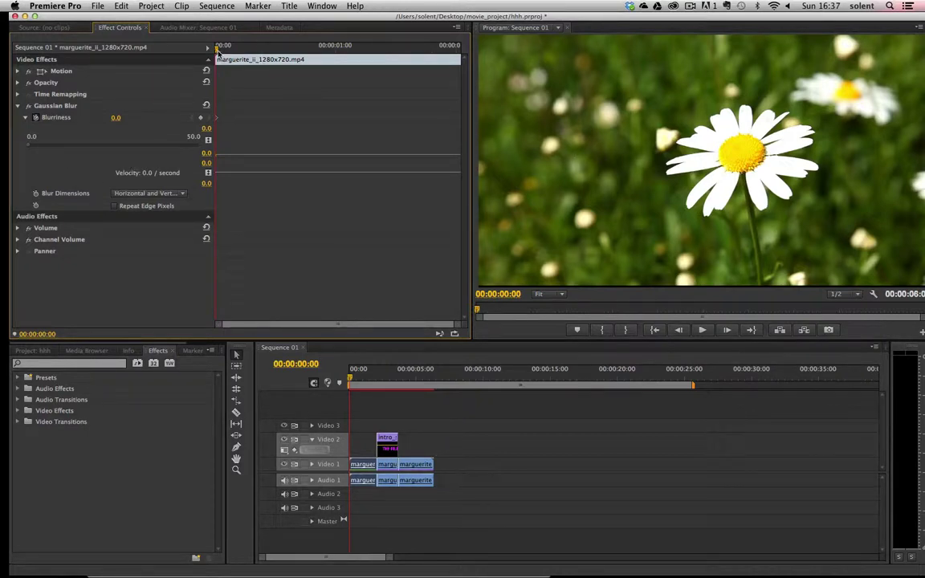
pyautogui.moveTo(225, 52); pyautogui.dragTo(469, 74)
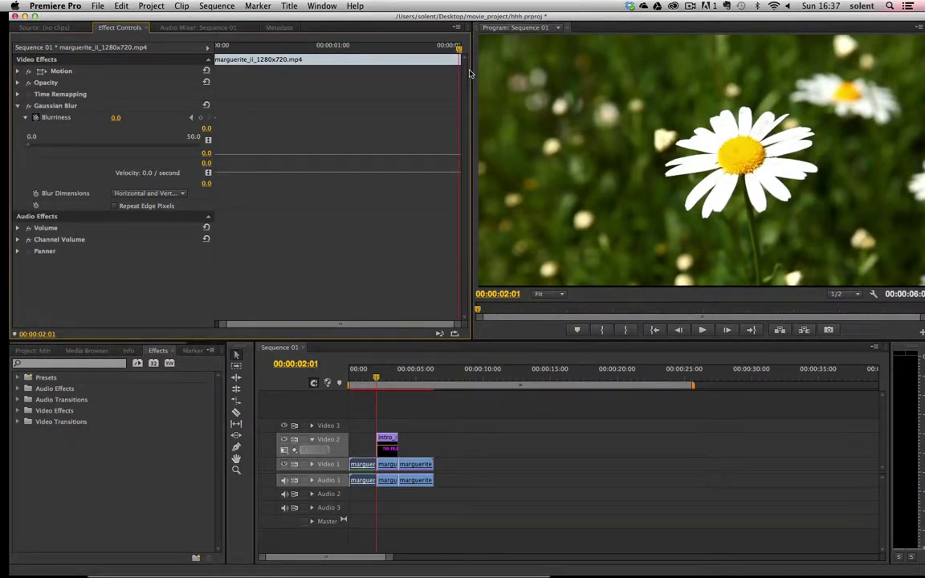
pyautogui.moveTo(28, 146); pyautogui.dragTo(234, 163)
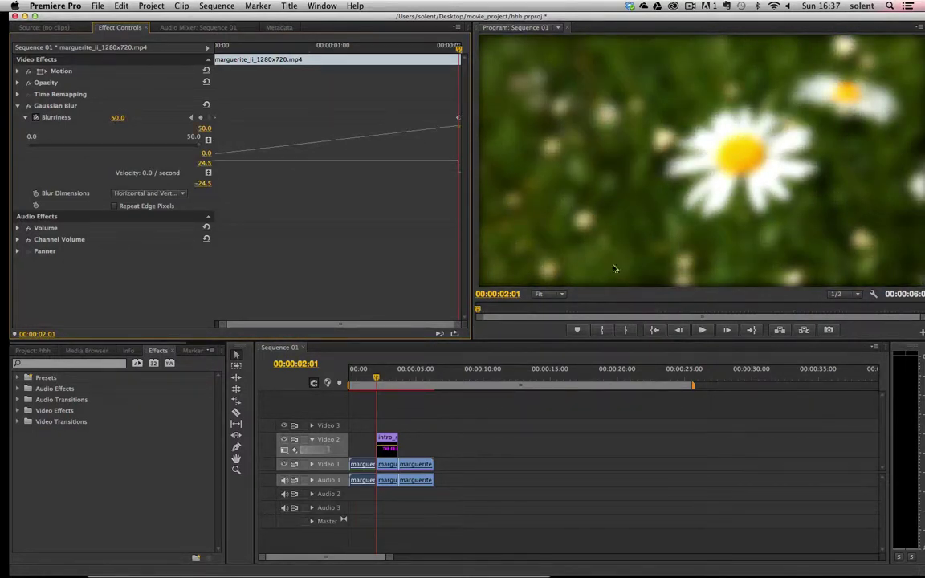
pyautogui.moveTo(376, 378); pyautogui.dragTo(337, 383)
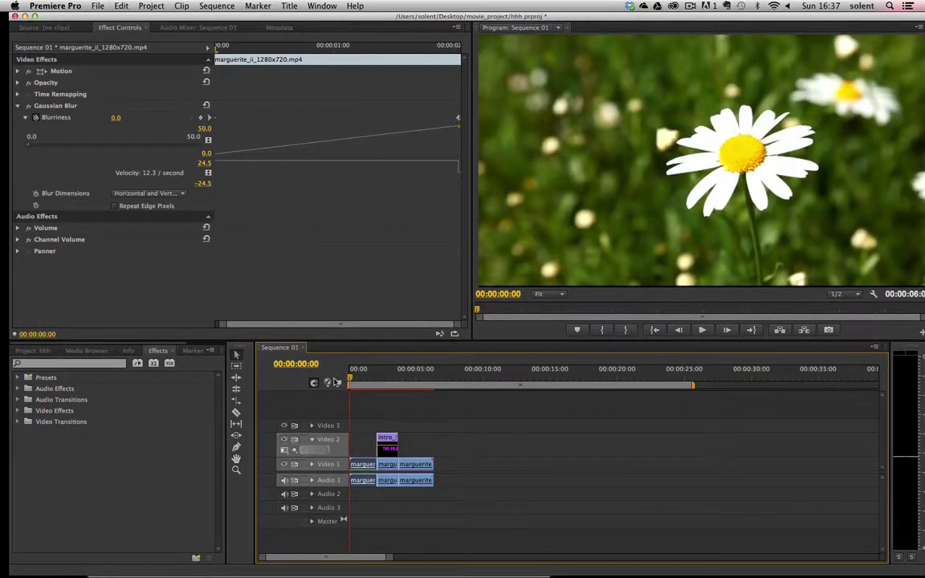
# Step: Play the sequence up to the blurred THE FILM title, then select the middle daisy piece
pyautogui.press('space')
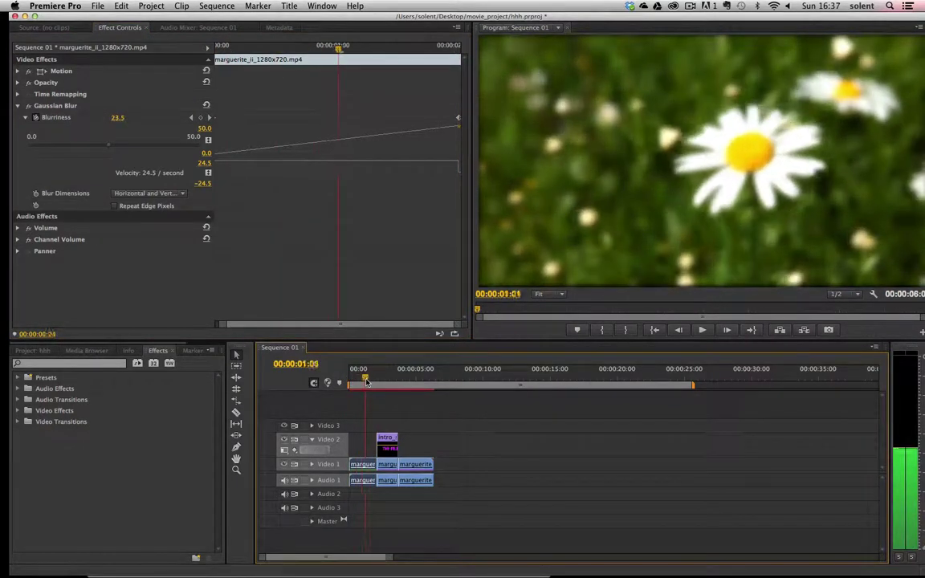
pyautogui.press('space')
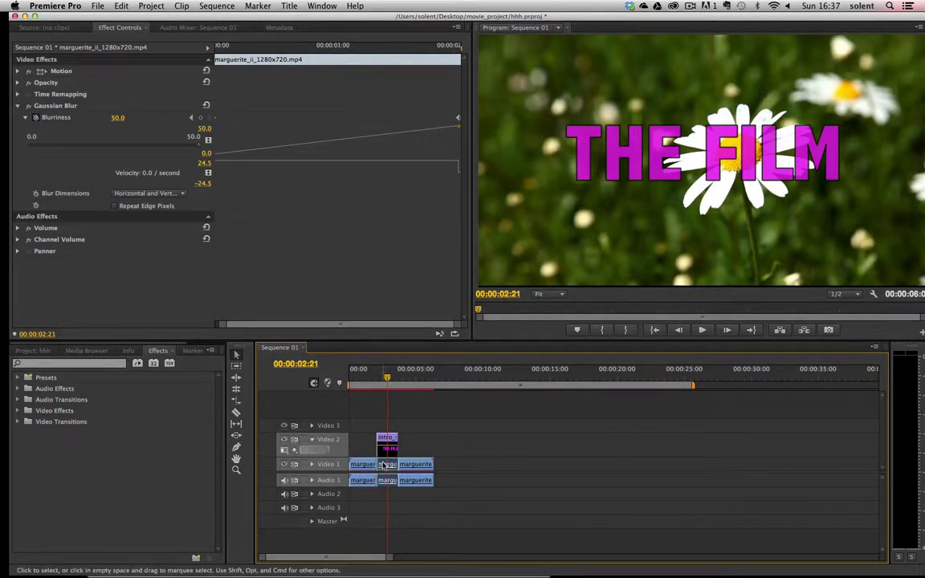
pyautogui.click(386, 465)
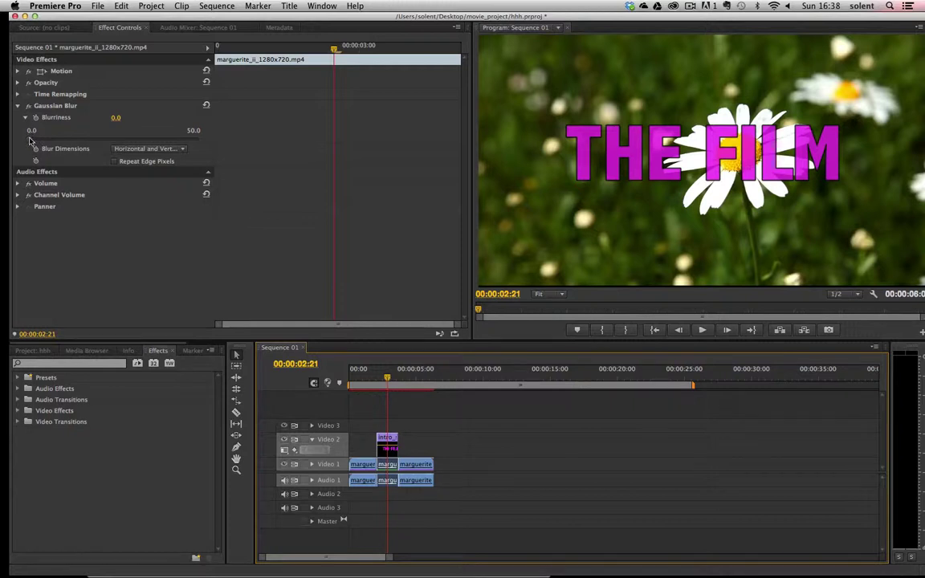
# Step: Set the middle piece's Gaussian Blur Blurriness to a fixed 50.0 without keyframes
pyautogui.moveTo(29, 143); pyautogui.dragTo(204, 144)
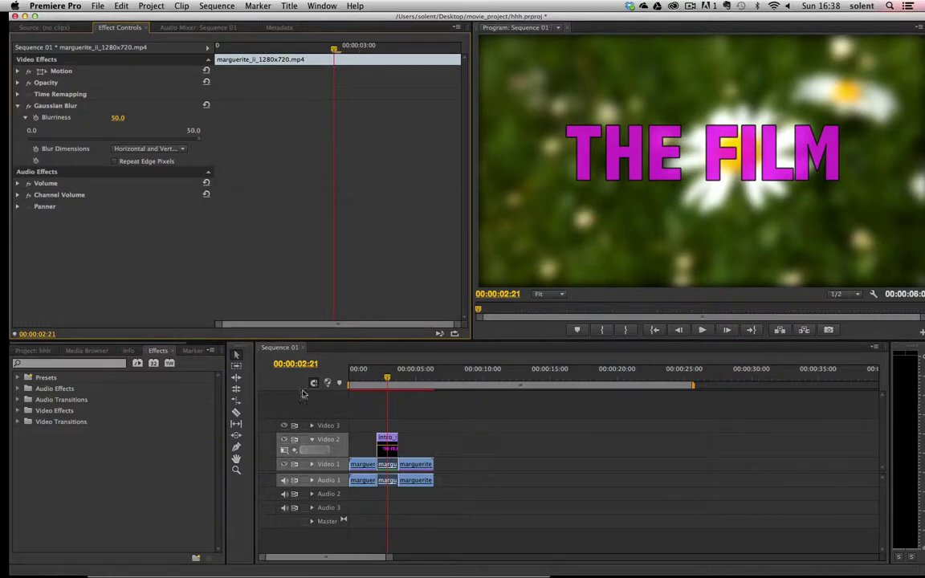
pyautogui.moveTo(388, 379); pyautogui.dragTo(399, 379)
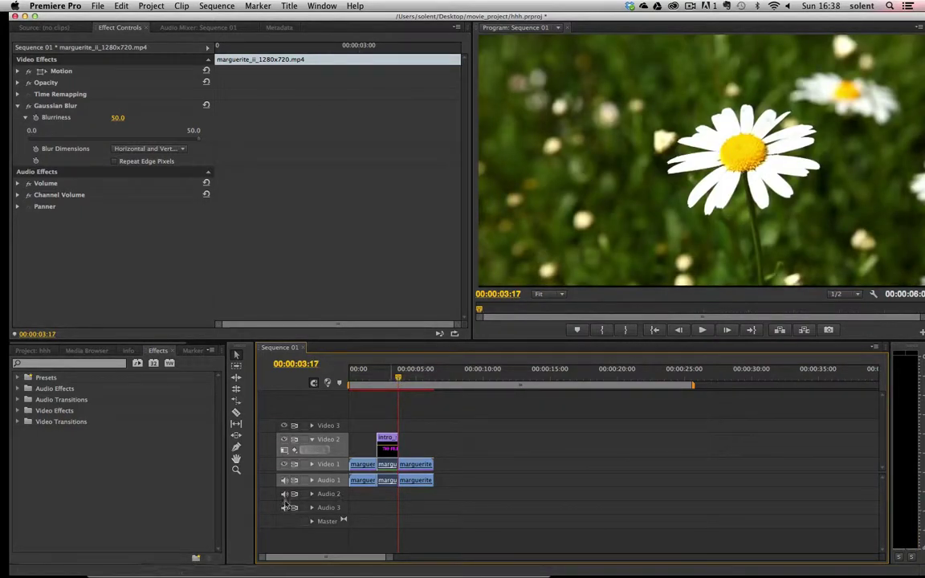
# Step: Keyframe the last piece's Blurriness from 50.0 at its start to 0.0 at its end, then render previews
pyautogui.click(417, 467)
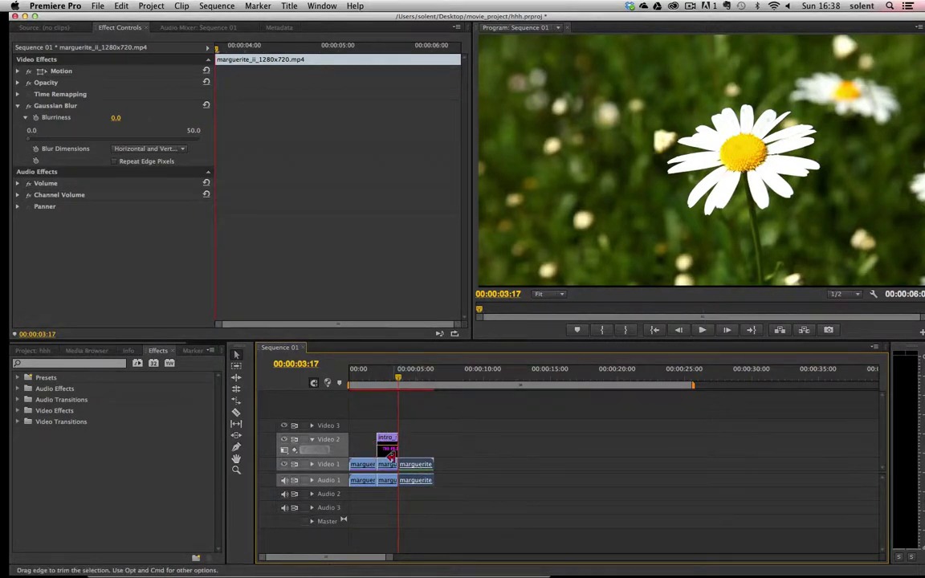
pyautogui.click(35, 119)
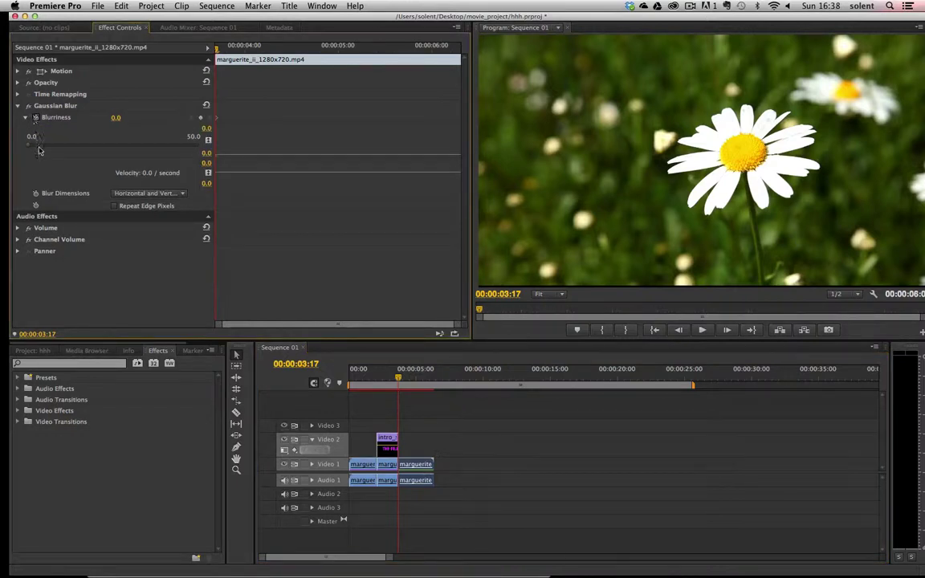
pyautogui.moveTo(32, 148); pyautogui.dragTo(211, 148)
pyautogui.moveTo(422, 377); pyautogui.dragTo(433, 379)
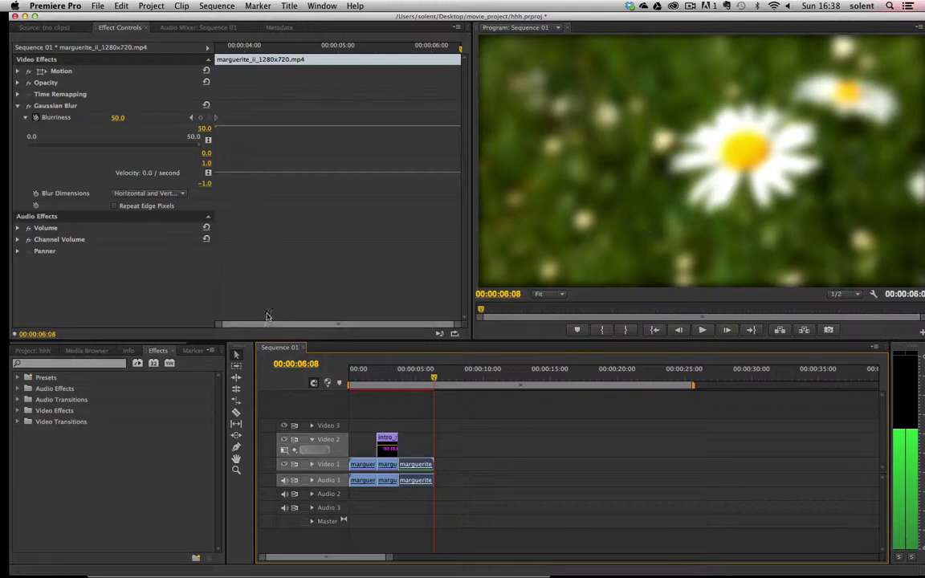
pyautogui.moveTo(195, 148); pyautogui.dragTo(16, 147)
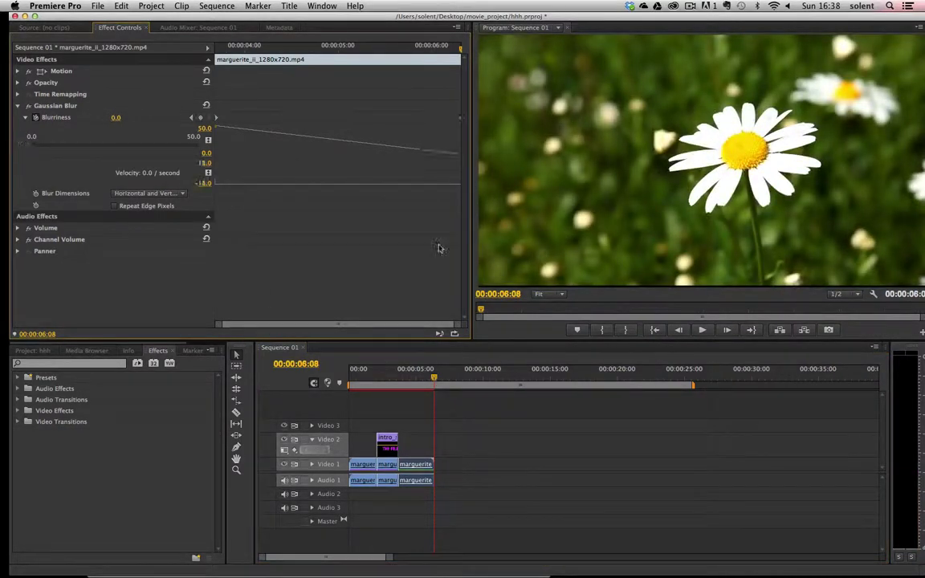
pyautogui.press('Home')
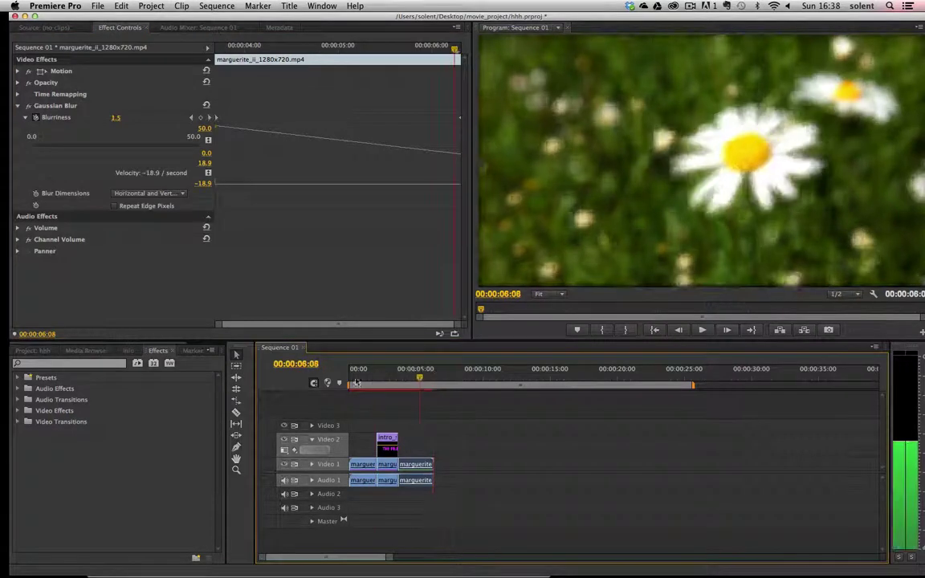
pyautogui.press('Return')
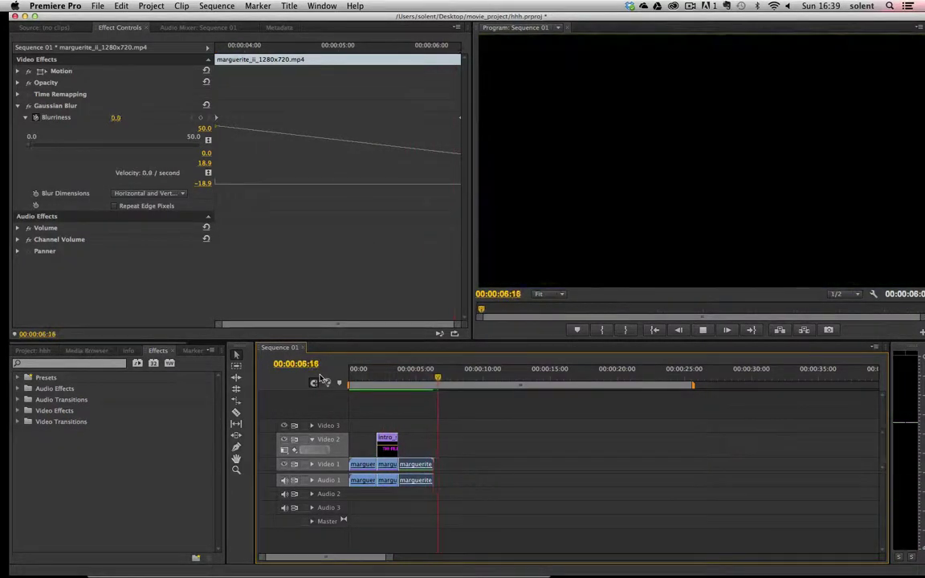
pyautogui.click(703, 330)
pyautogui.moveTo(419, 376); pyautogui.dragTo(383, 383)
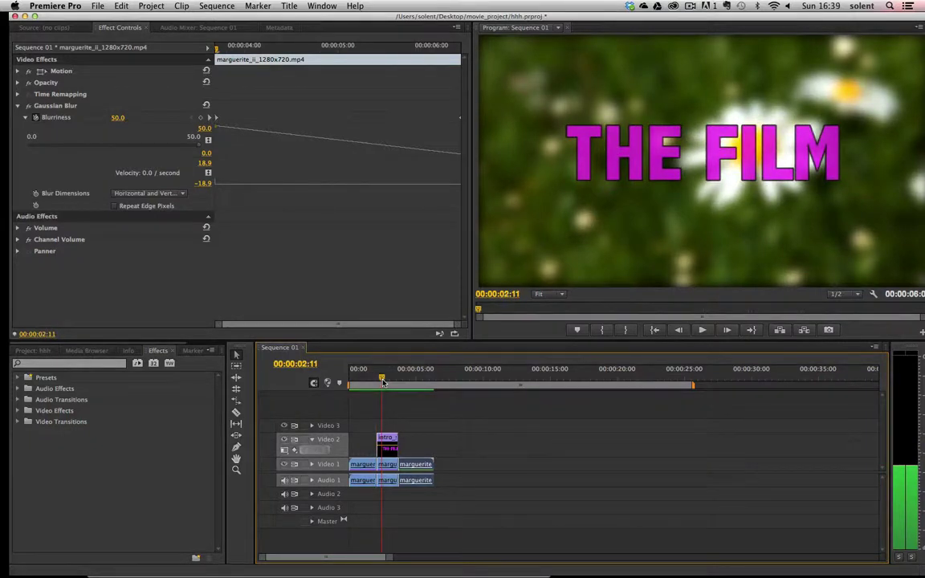
pyautogui.moveTo(383, 383); pyautogui.dragTo(433, 386)
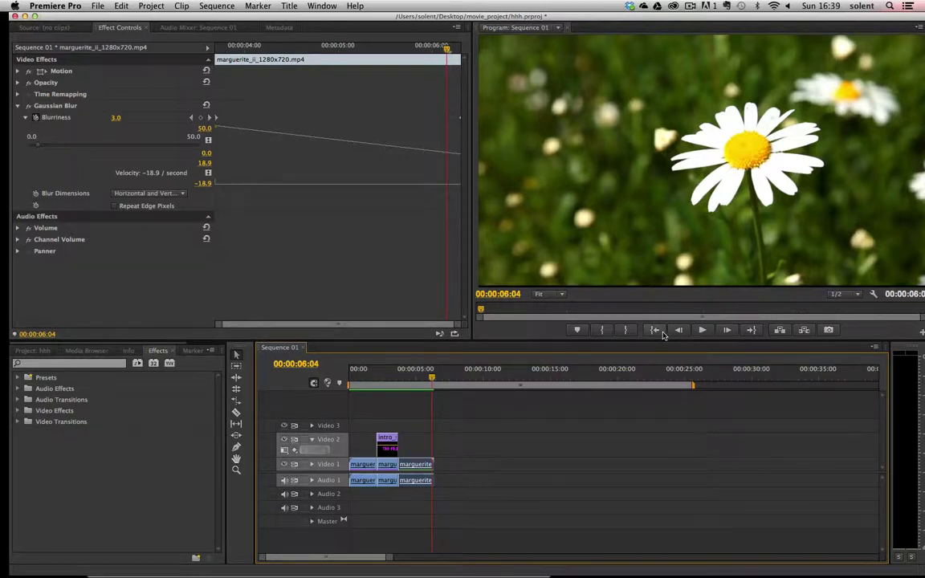
pyautogui.moveTo(409, 374); pyautogui.dragTo(378, 385)
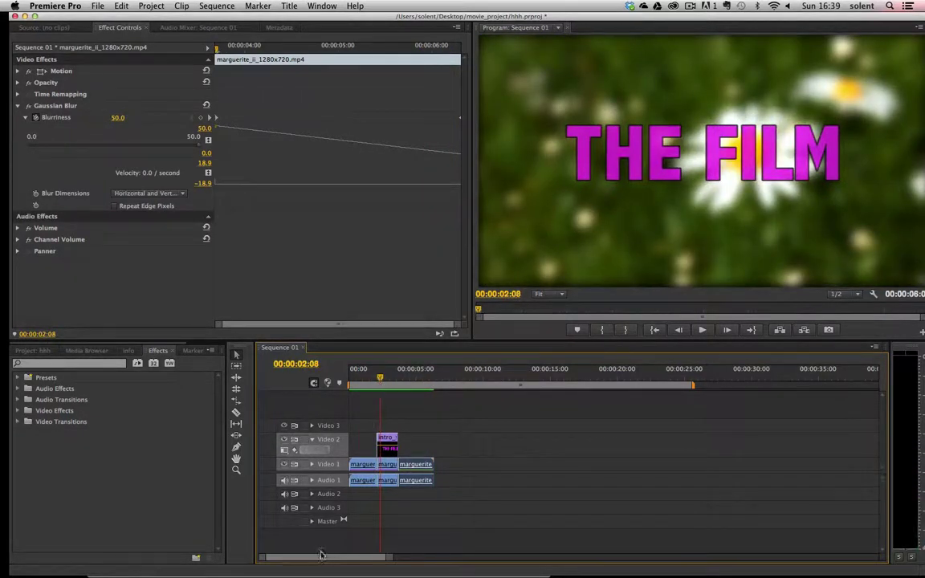